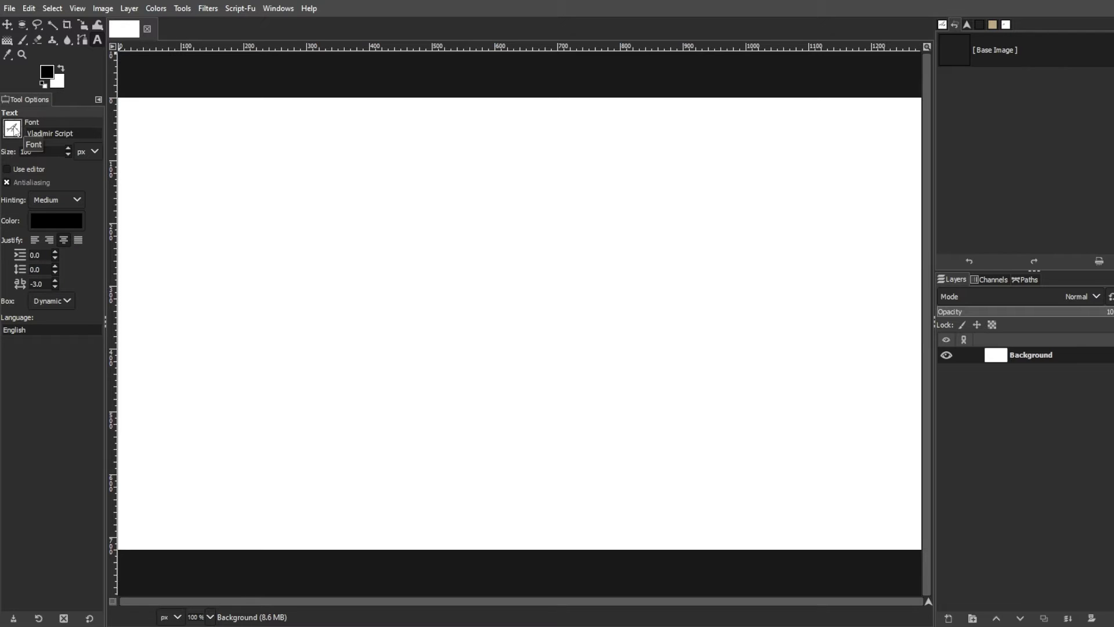
- Create large "Bubble text" lettering in Vladimir Script and centre it on the canvas
click(241, 291)
text(Bubble text)
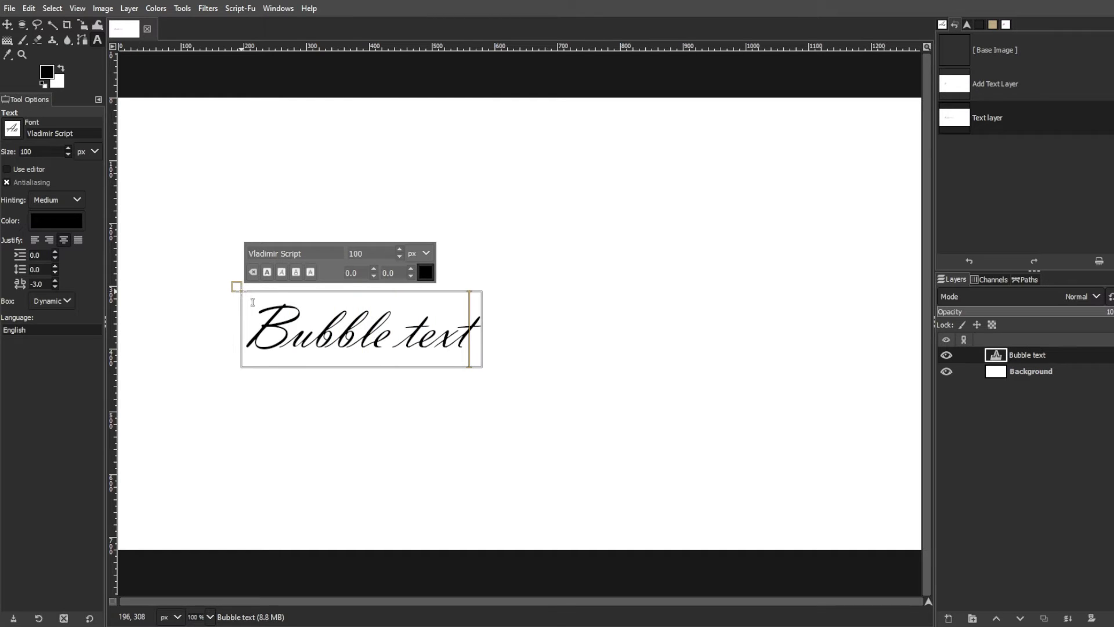
key(ctrl+a)
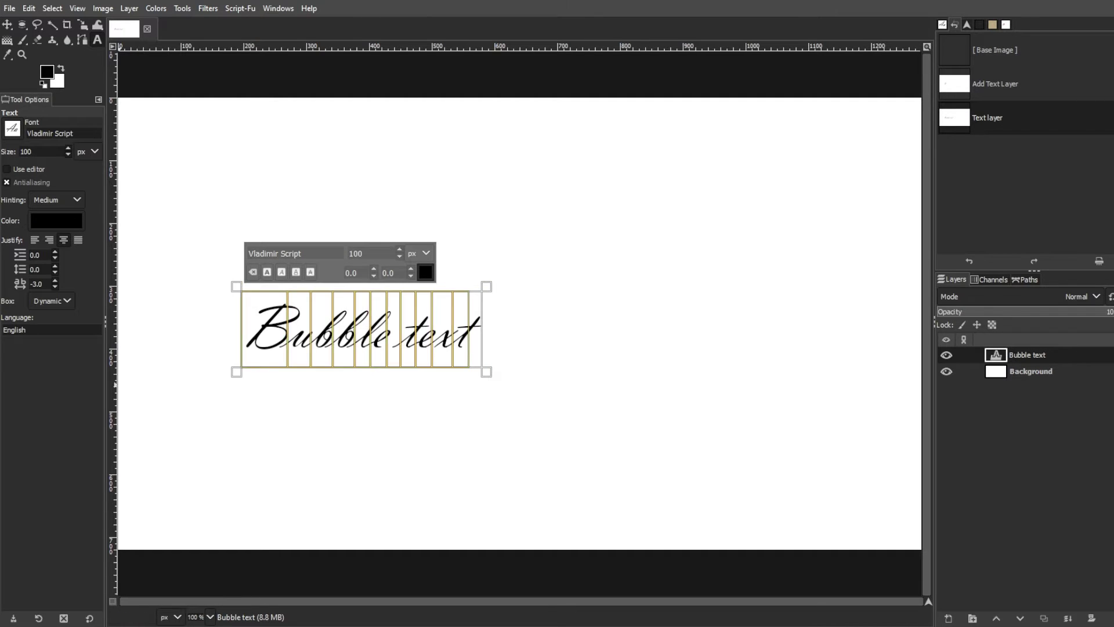
click(400, 250)
click(7, 24)
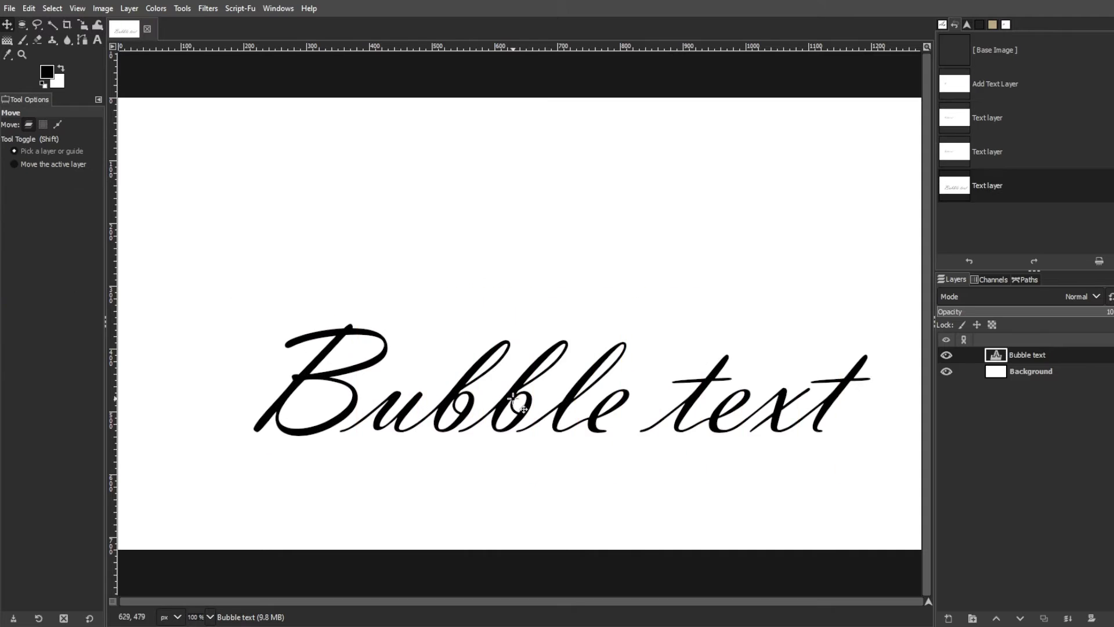
drag(513, 399, 471, 329)
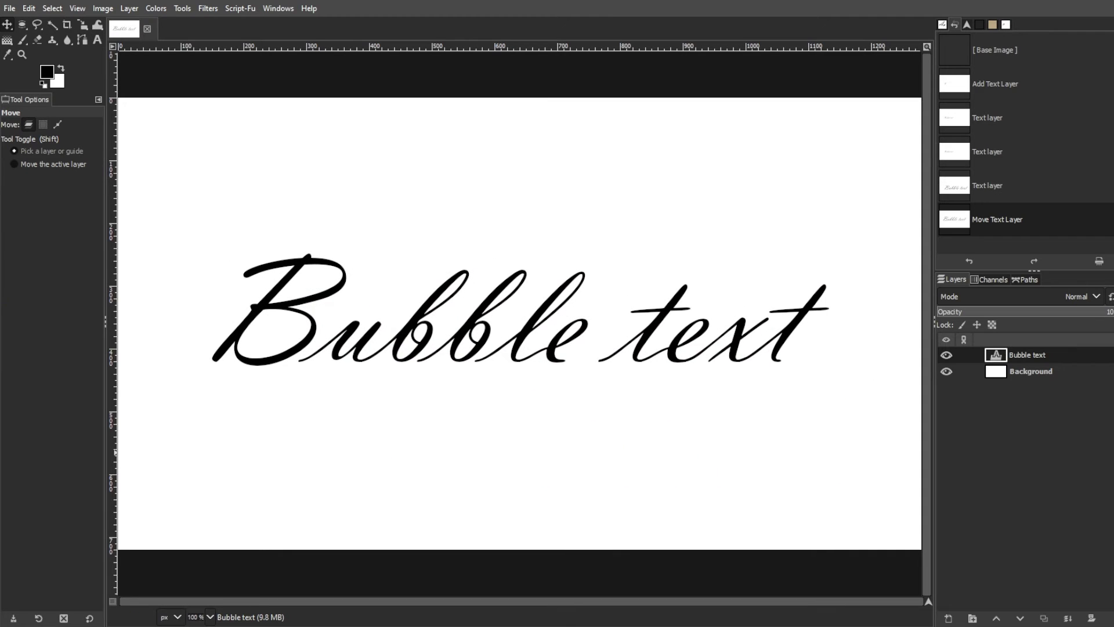
- Add a new 1280 × 720 px layer filled with transparency above the text layer
click(992, 473)
click(950, 618)
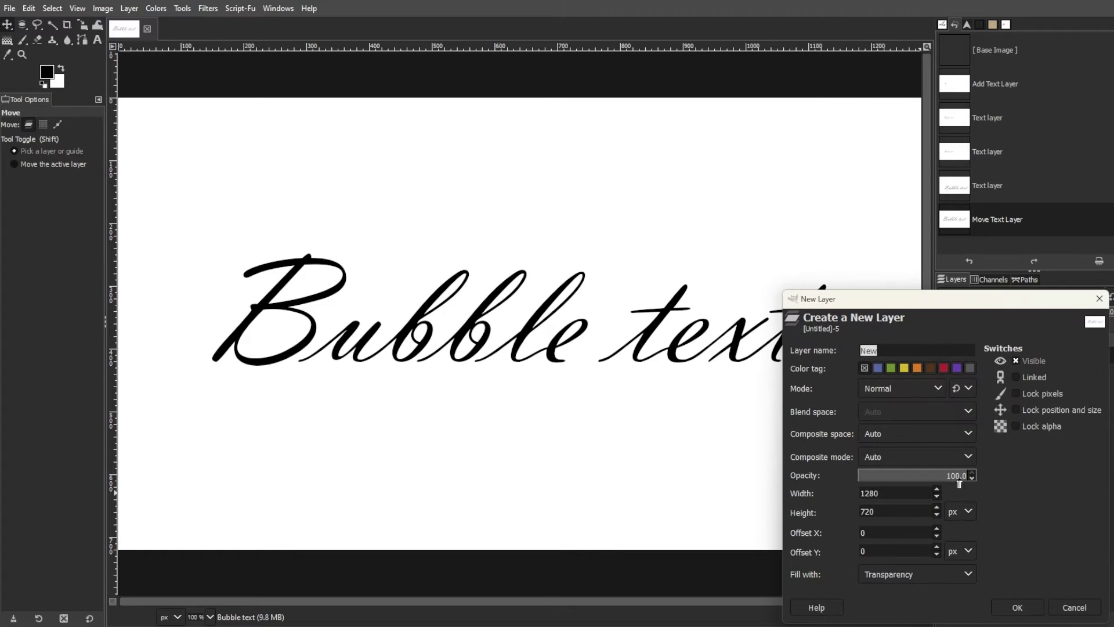
drag(960, 308, 649, 108)
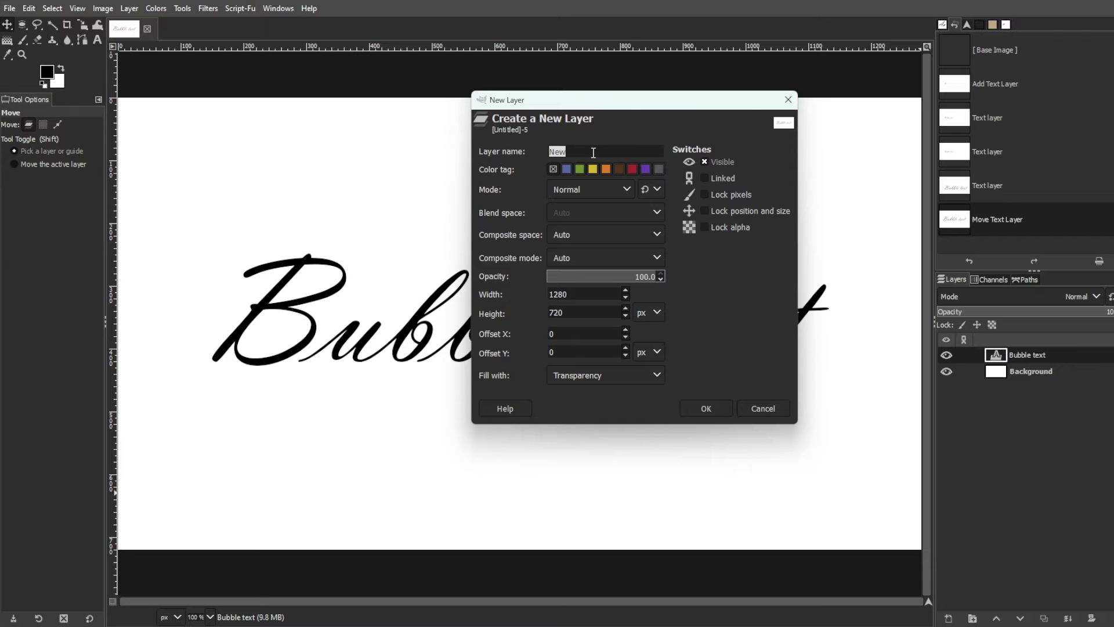
click(612, 376)
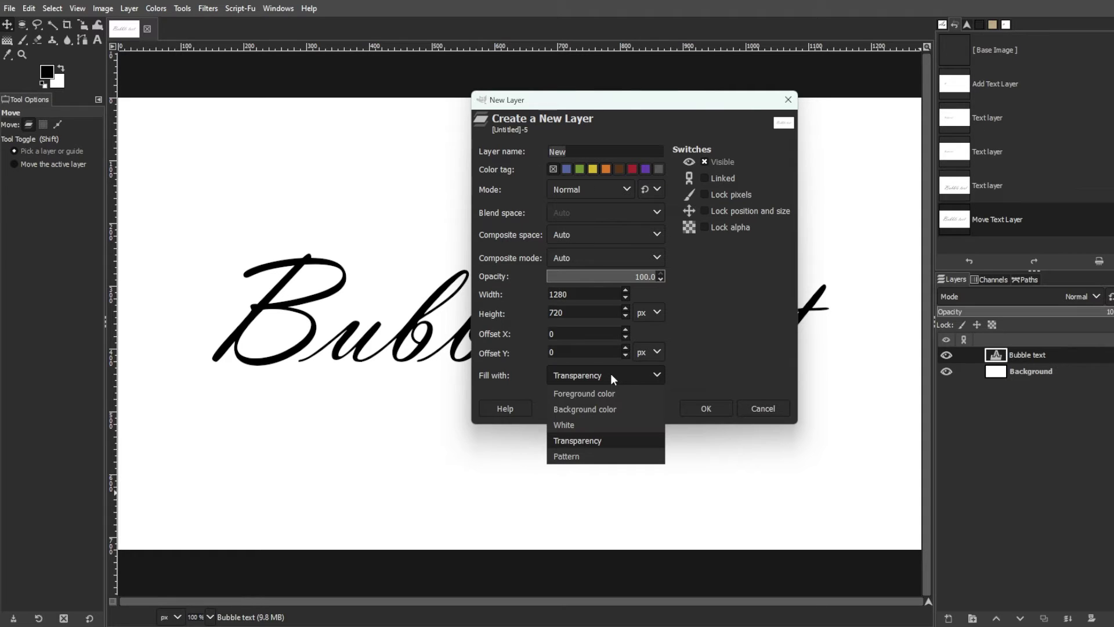
click(611, 374)
click(706, 409)
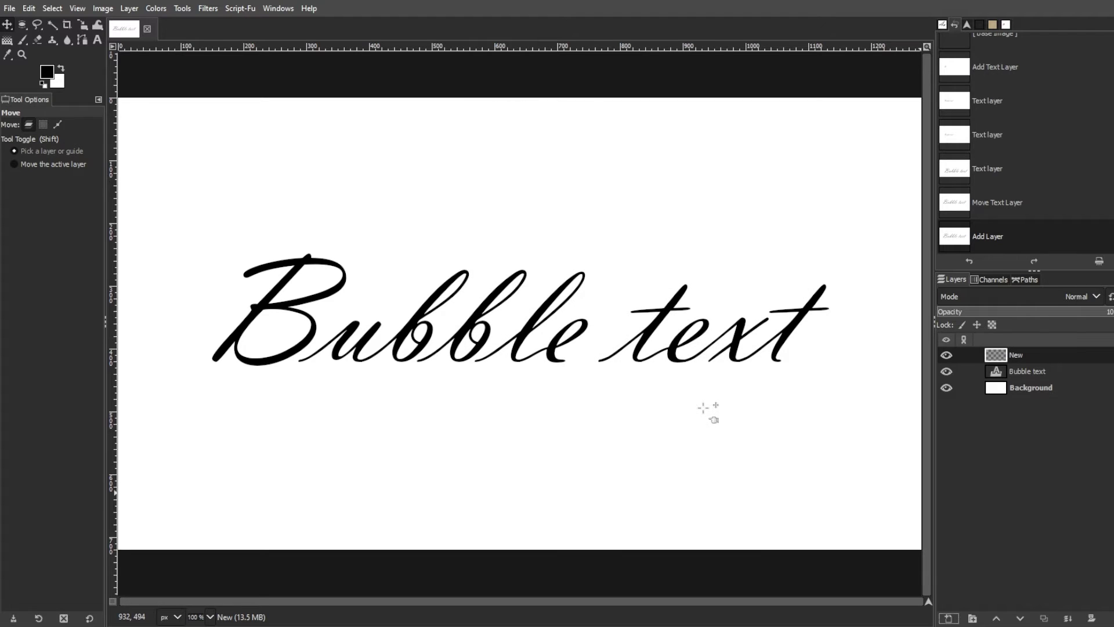
- Make a circular ellipse selection about 109 px wide above the letter B, with the feather radius set to 0
click(22, 25)
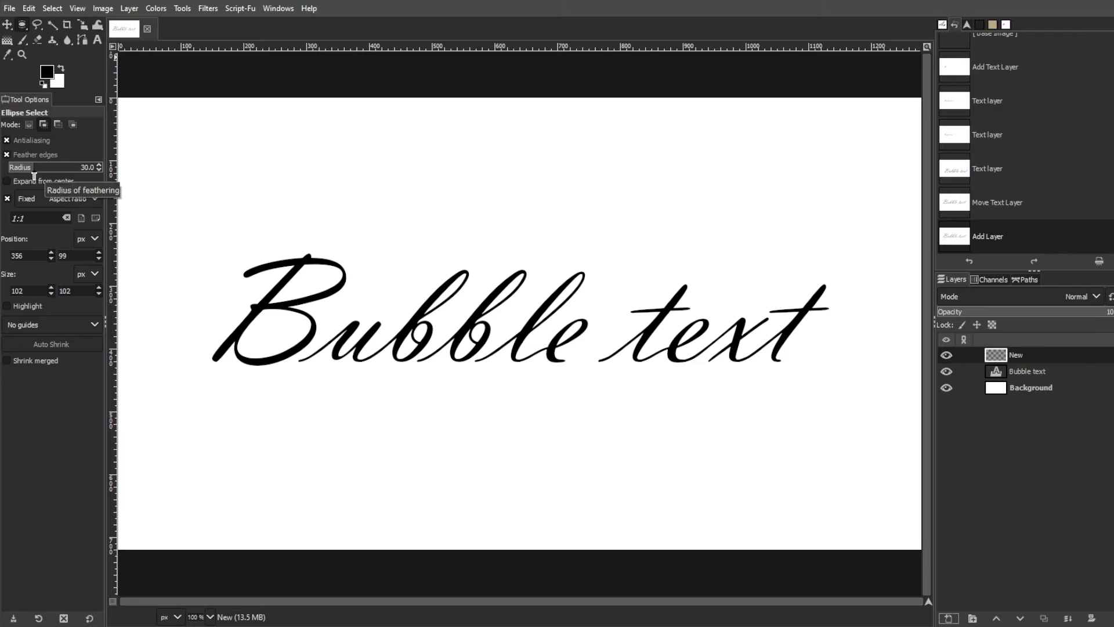
drag(33, 169, 5, 169)
drag(306, 153, 375, 222)
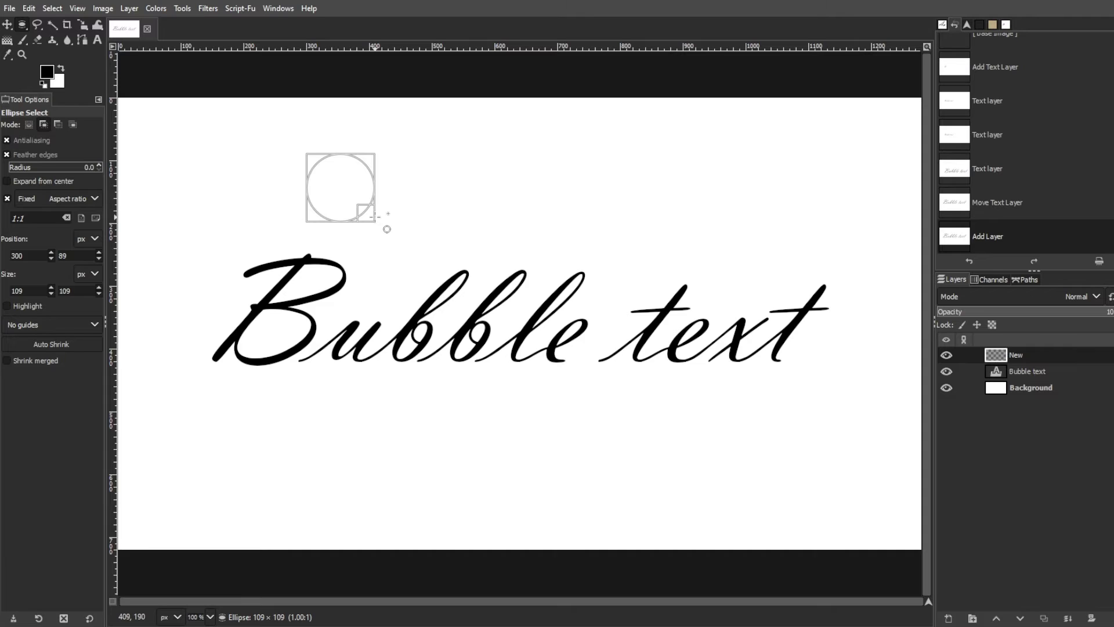
drag(375, 221, 375, 221)
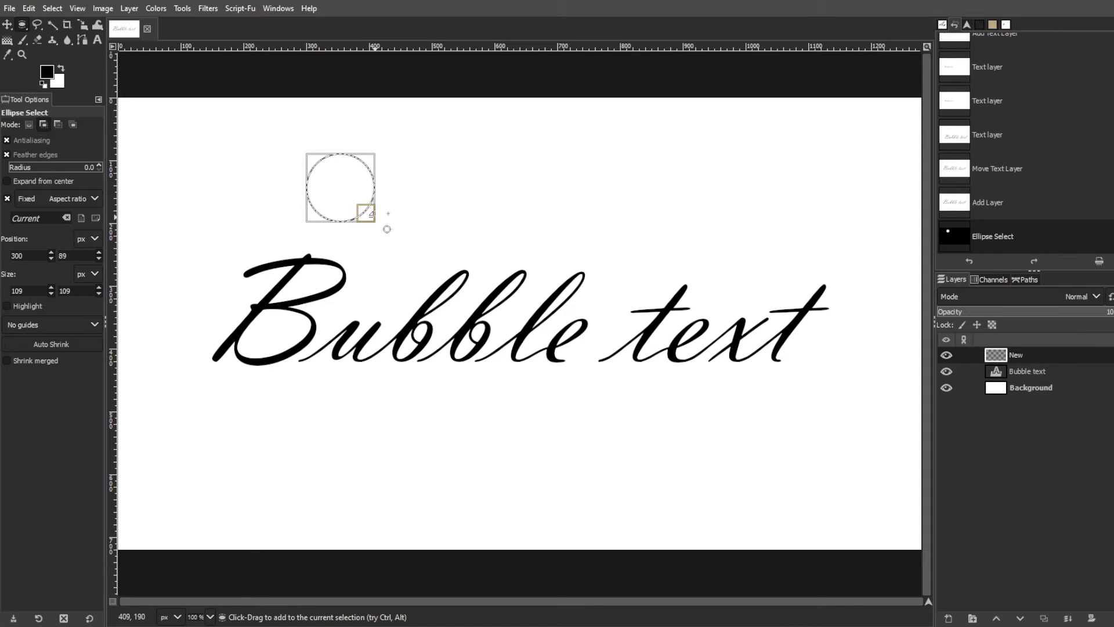
key(Return)
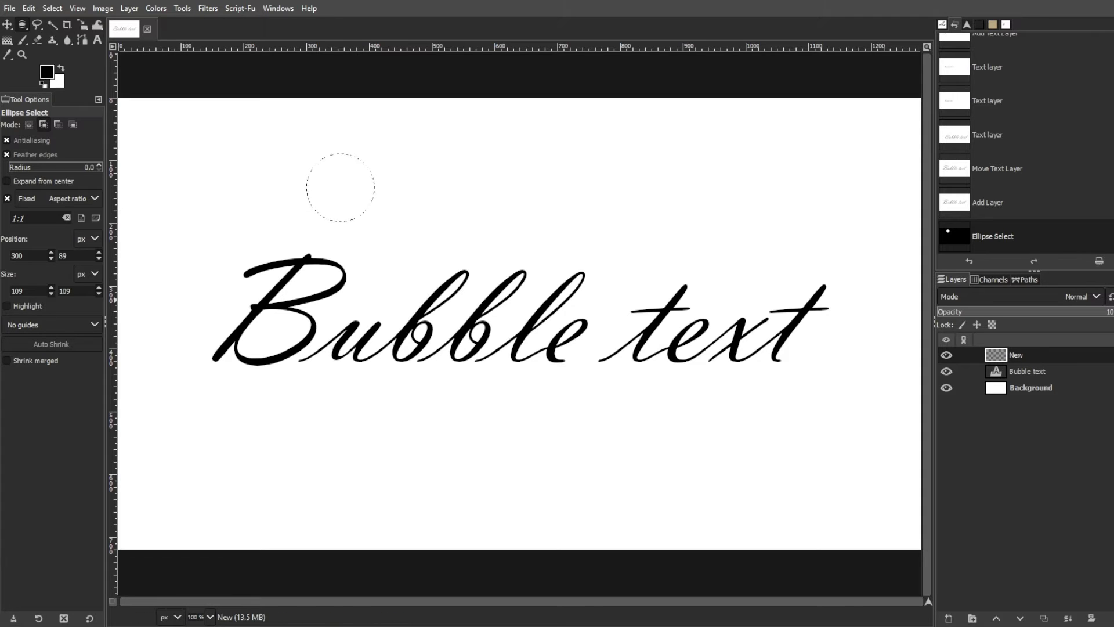
- Set the foreground color to bright magenta, ff00d2
click(47, 72)
click(373, 154)
click(364, 146)
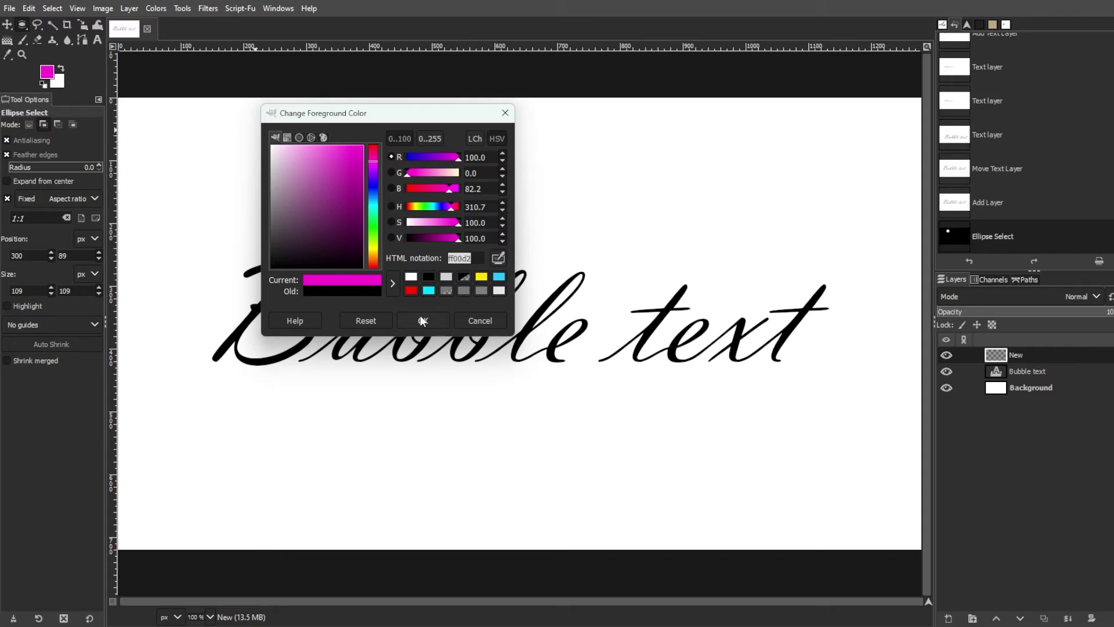
click(423, 322)
- Set the background color to a light pink
click(55, 84)
click(466, 260)
text(ff00d2)
key(Return)
key(Return)
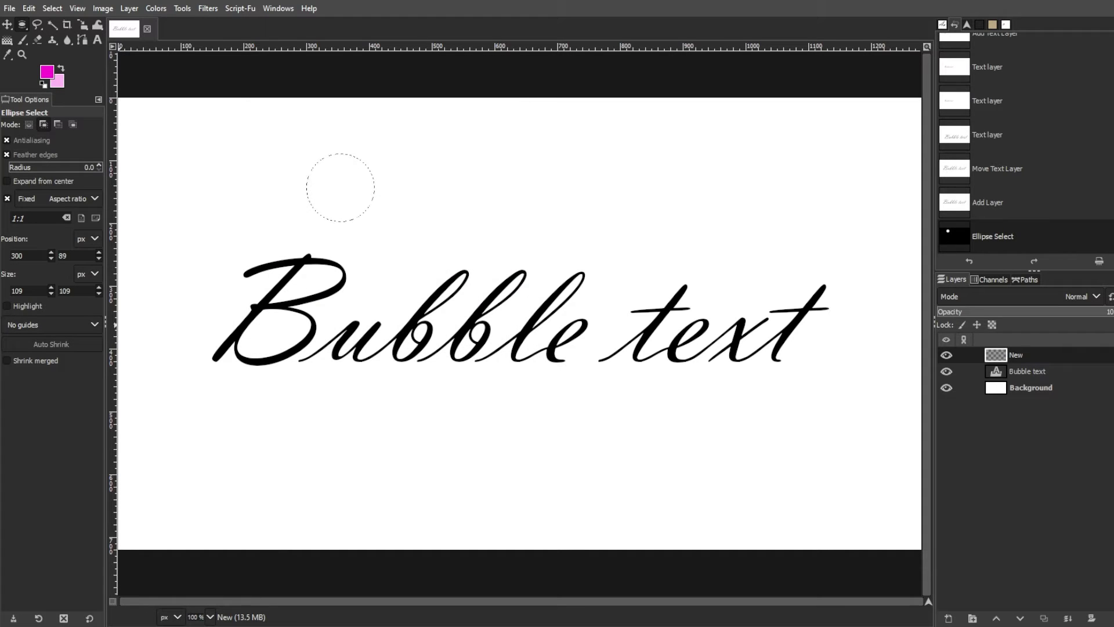
- Fill the circular selection with a linear FG to BG (RGB) gradient running vertically, magenta at the top and light pink at the bottom
click(10, 42)
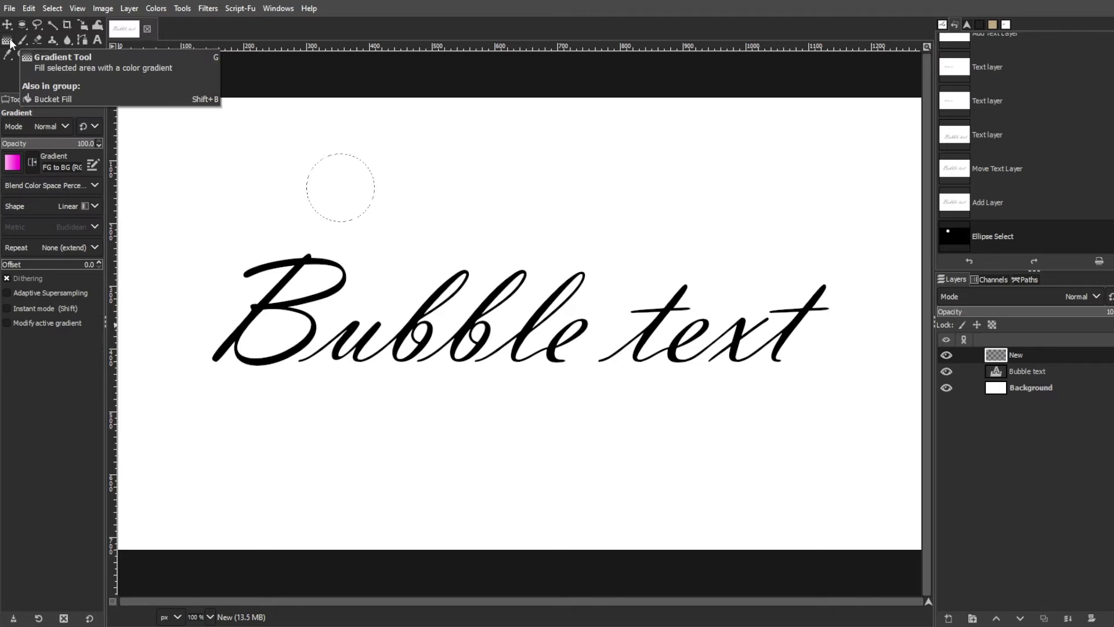
click(13, 163)
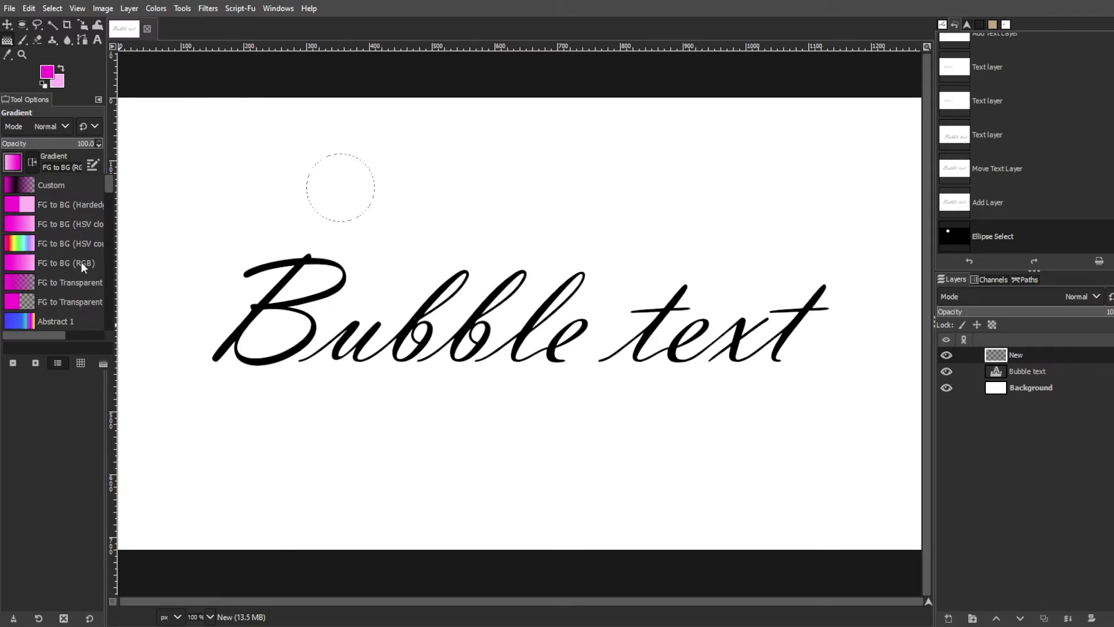
click(81, 262)
drag(26, 99, 40, 273)
click(49, 205)
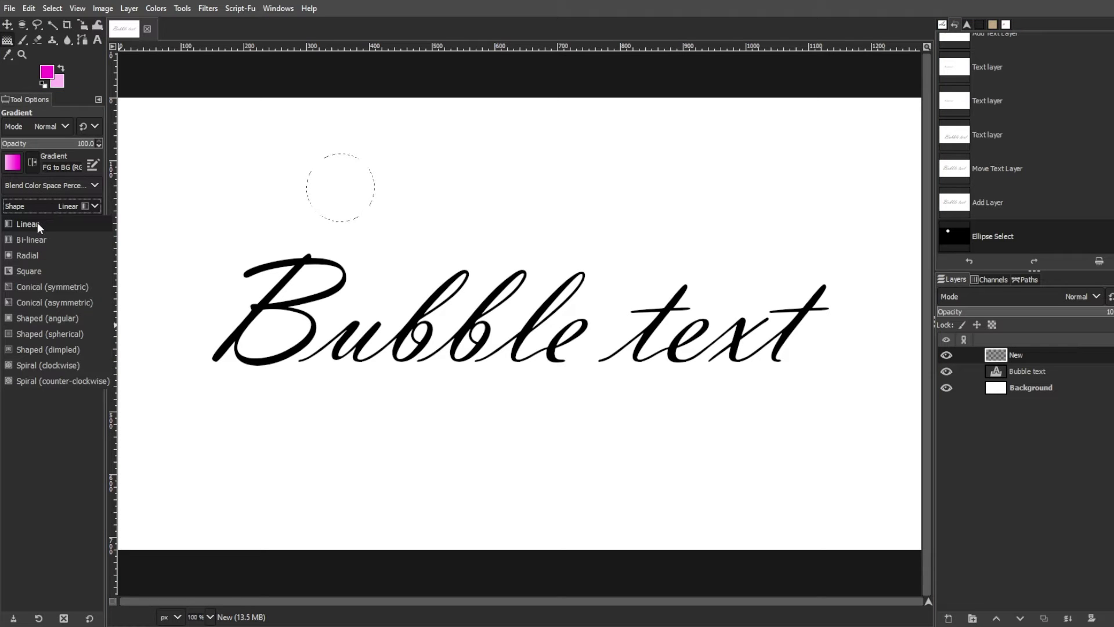
click(61, 447)
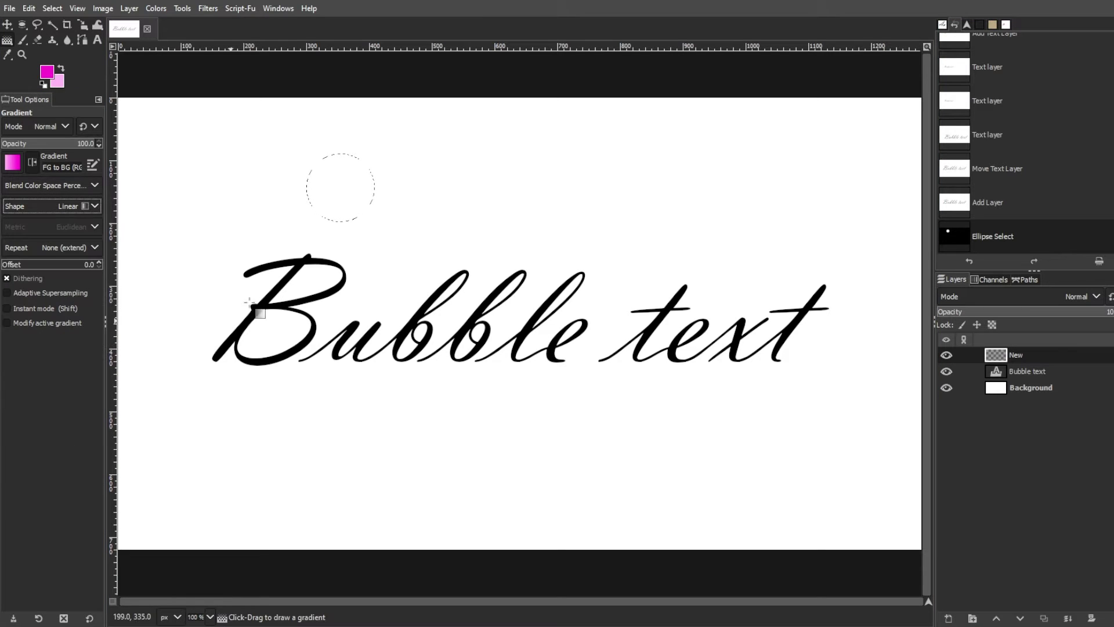
drag(343, 219, 342, 135)
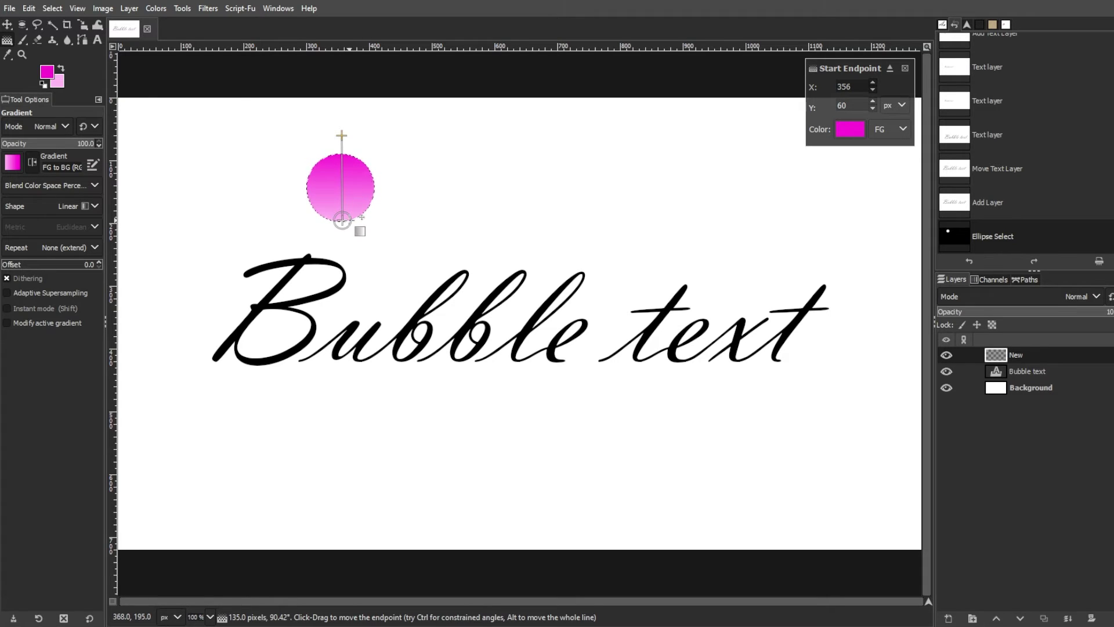
- Copy the selected circle and open the Brushes dialog
key(ctrl+c)
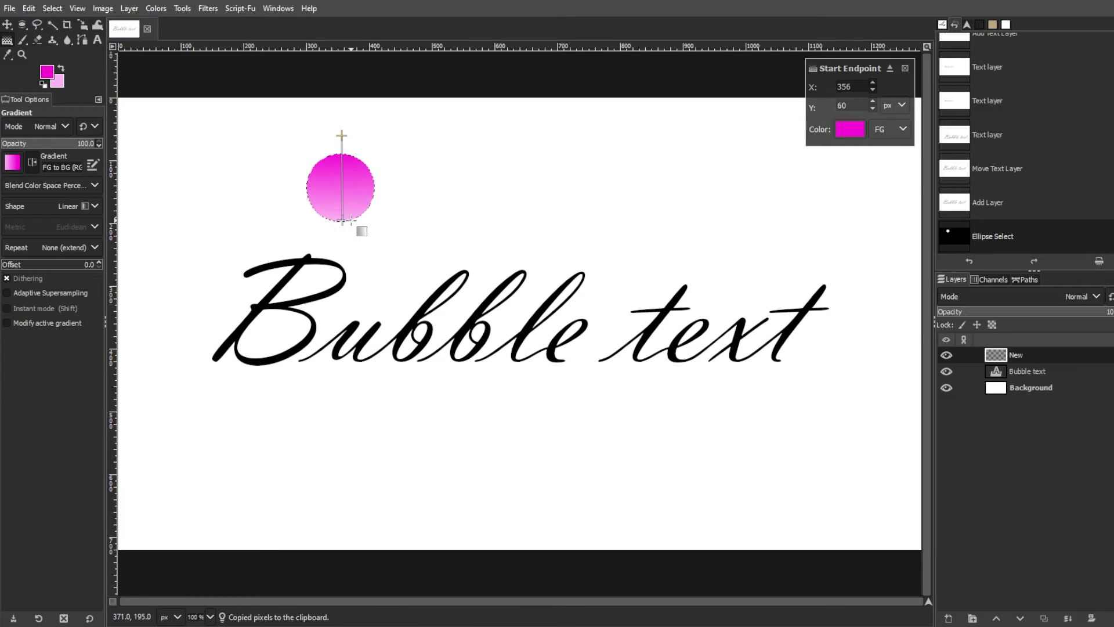
click(278, 8)
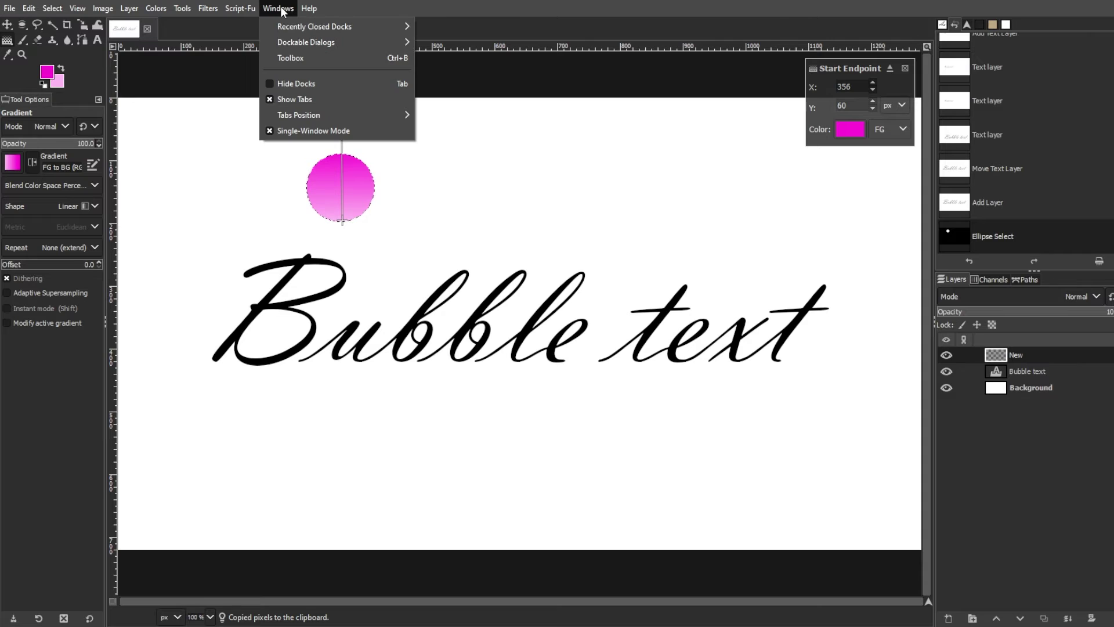
mouse_move(288, 43)
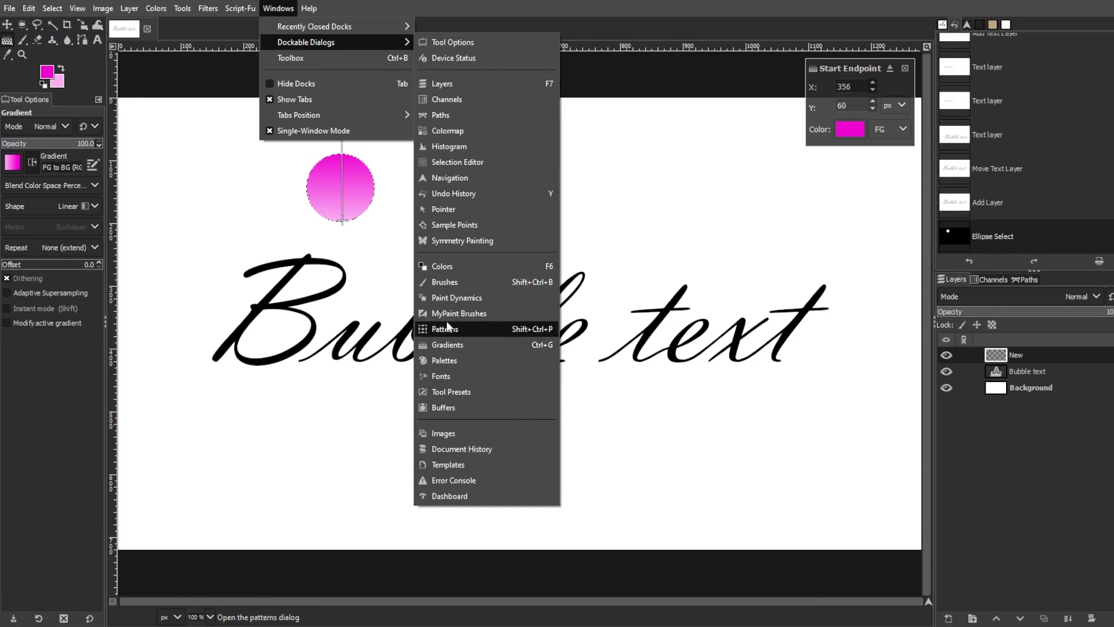
click(448, 282)
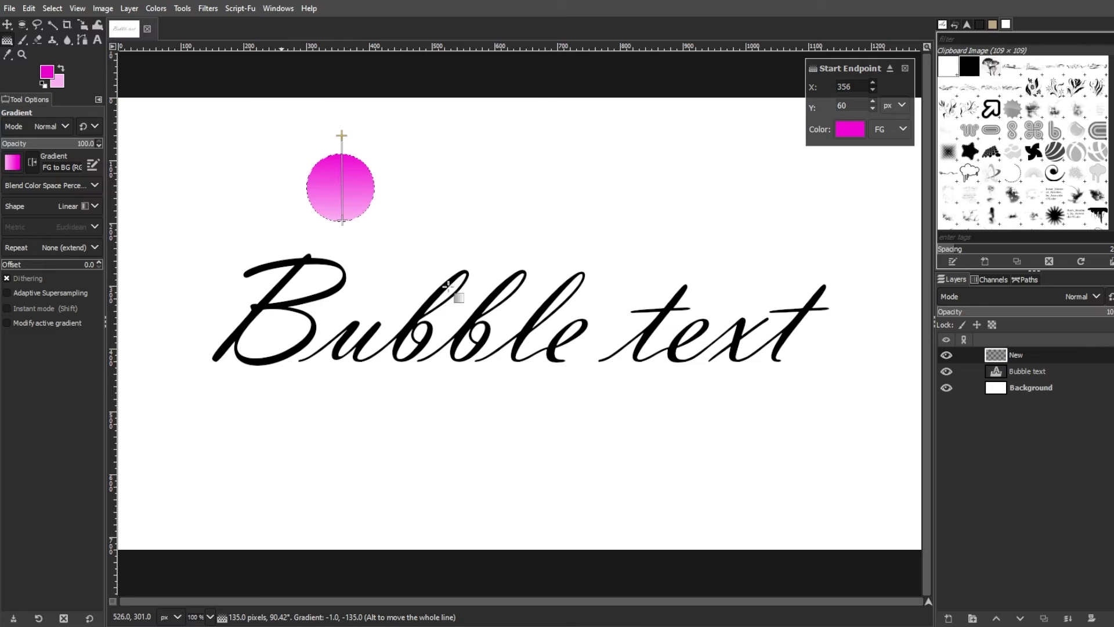
- Commit the gradient fill and copy the circle again so it serves as the Clipboard Image brush
click(353, 206)
key(Return)
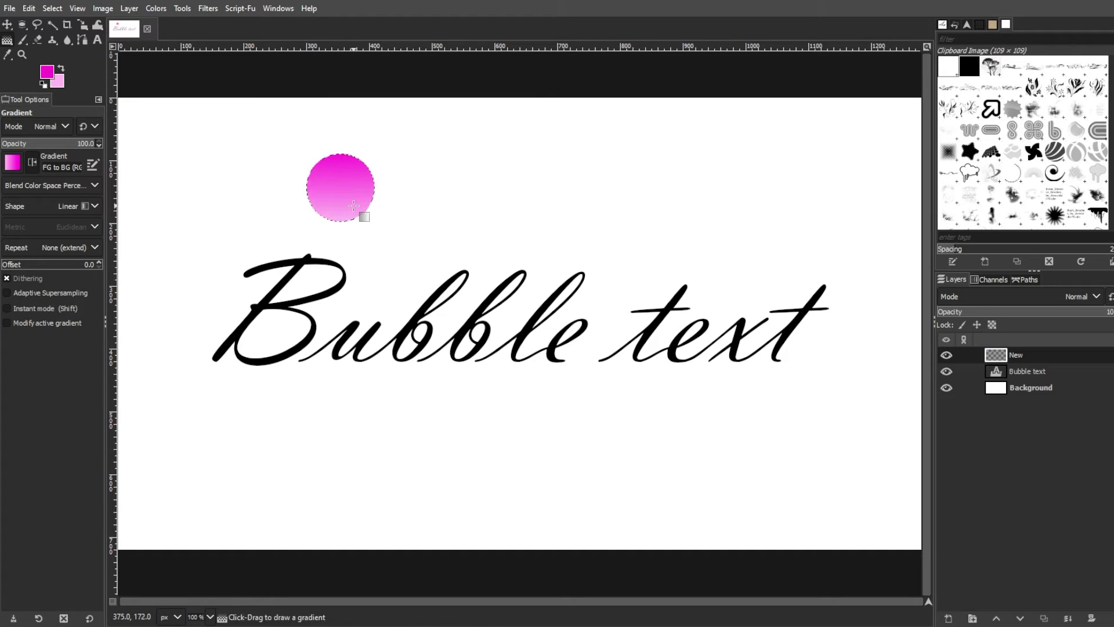
key(ctrl+c)
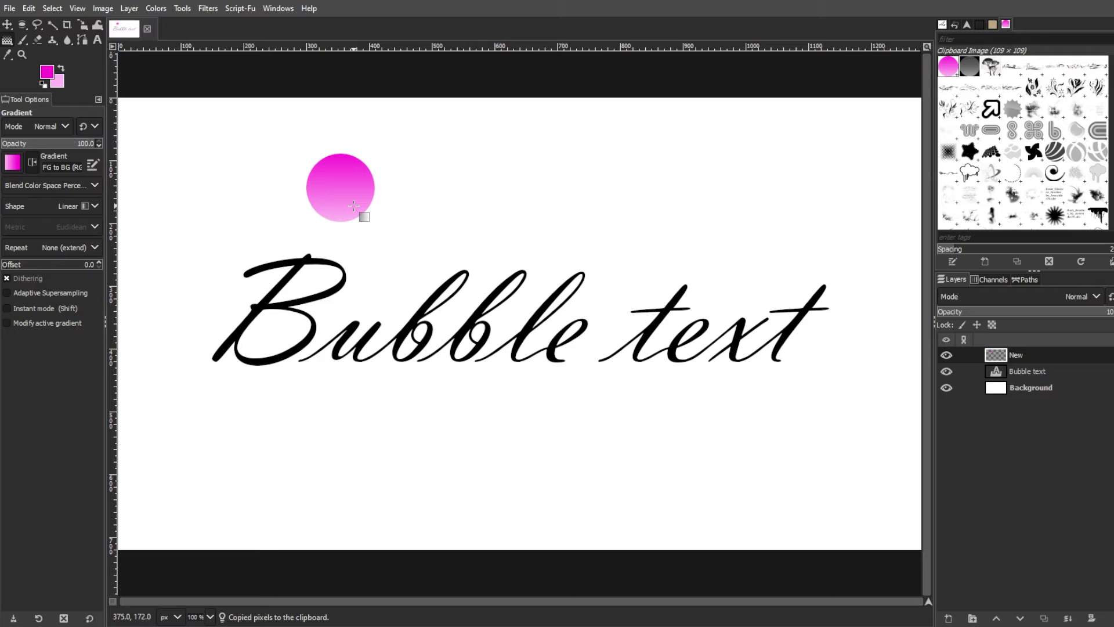
- Hide the layer holding the circle and add another 1280 × 720 px transparent layer on top
click(946, 354)
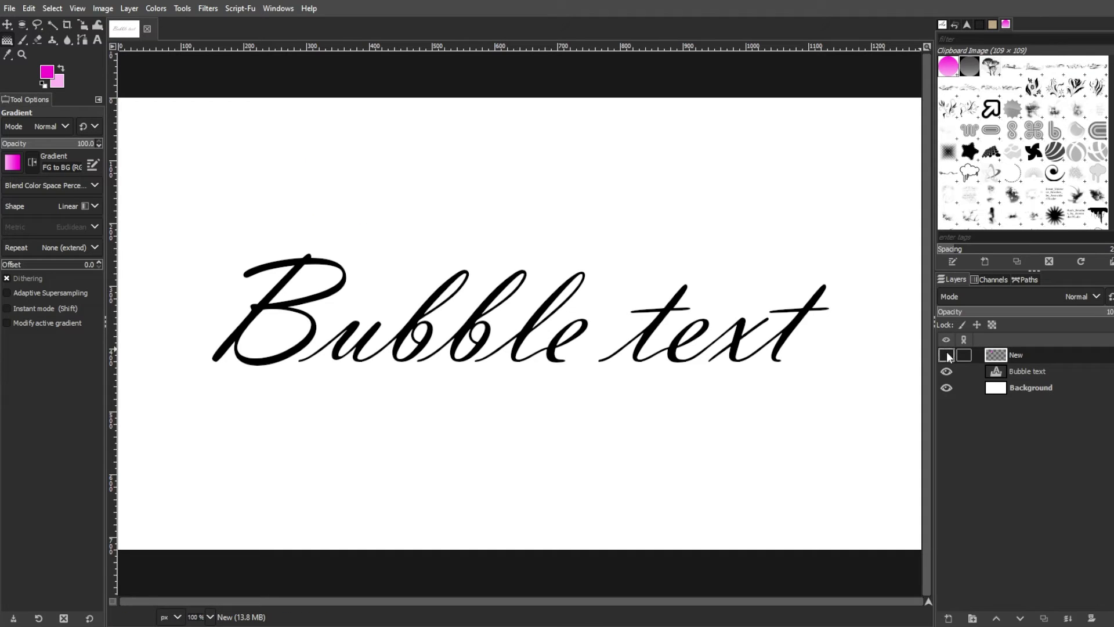
click(948, 619)
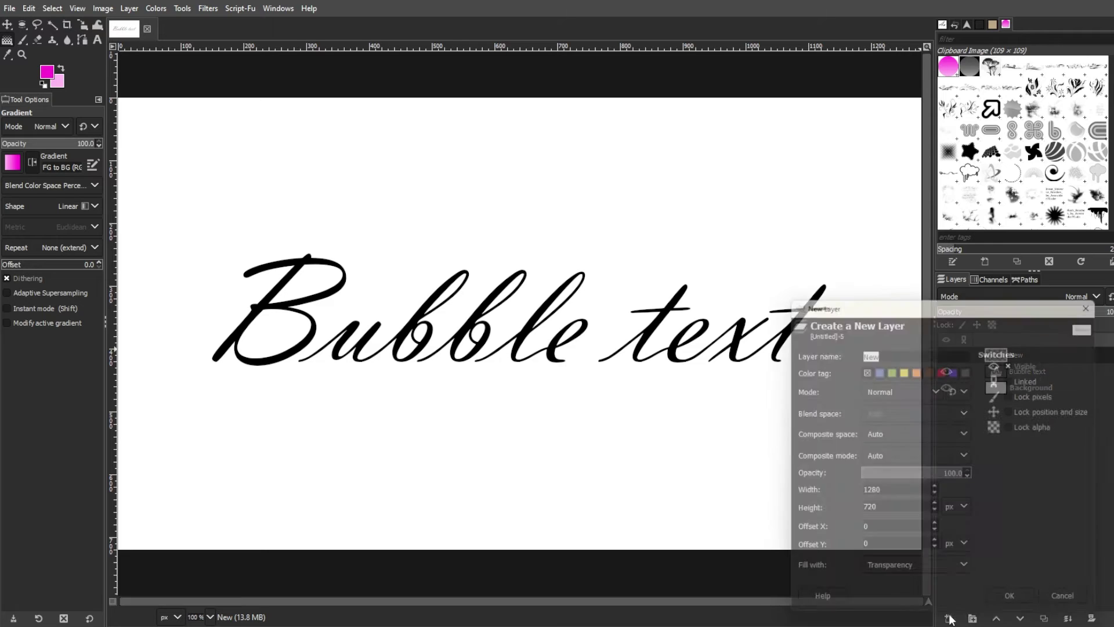
drag(981, 298, 709, 130)
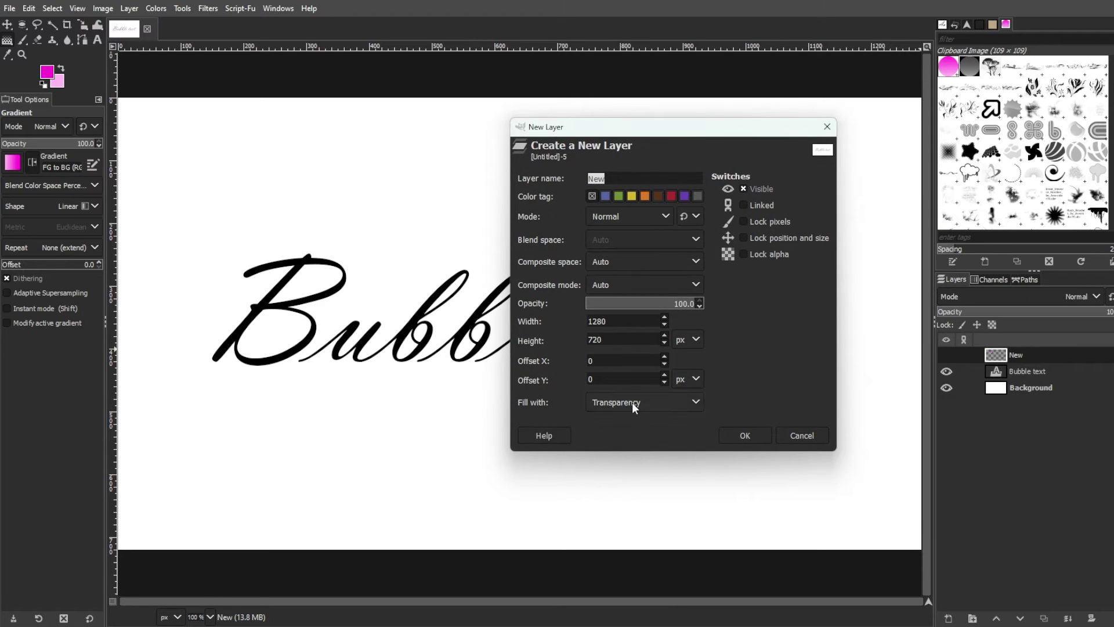
click(747, 436)
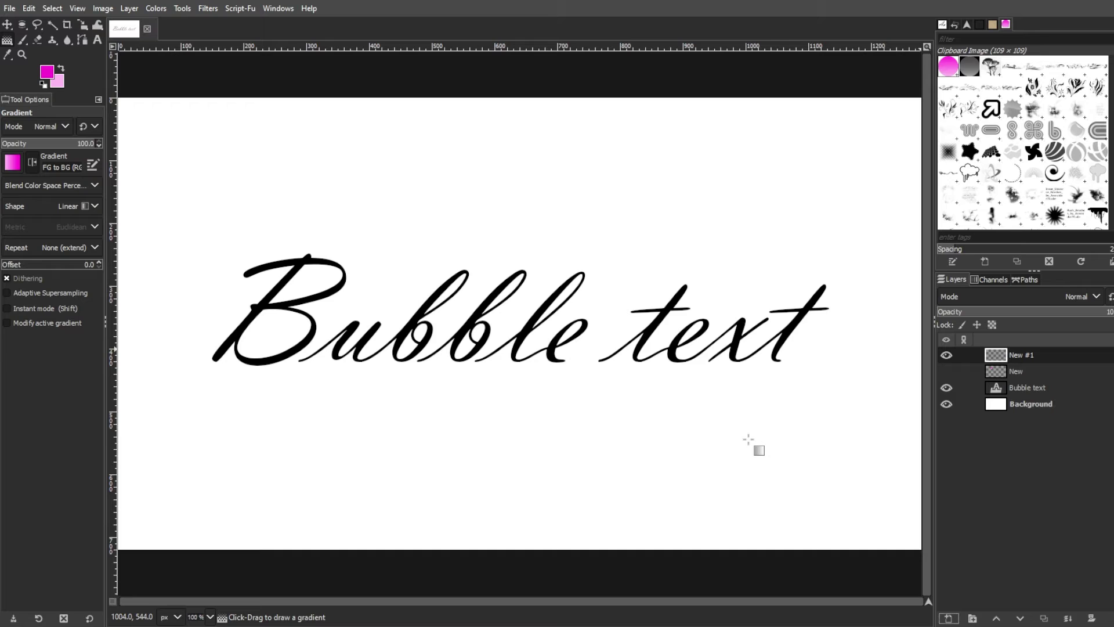
- Choose the Paintbrush with the Clipboard Image brush and set its size to 18
click(22, 39)
click(12, 163)
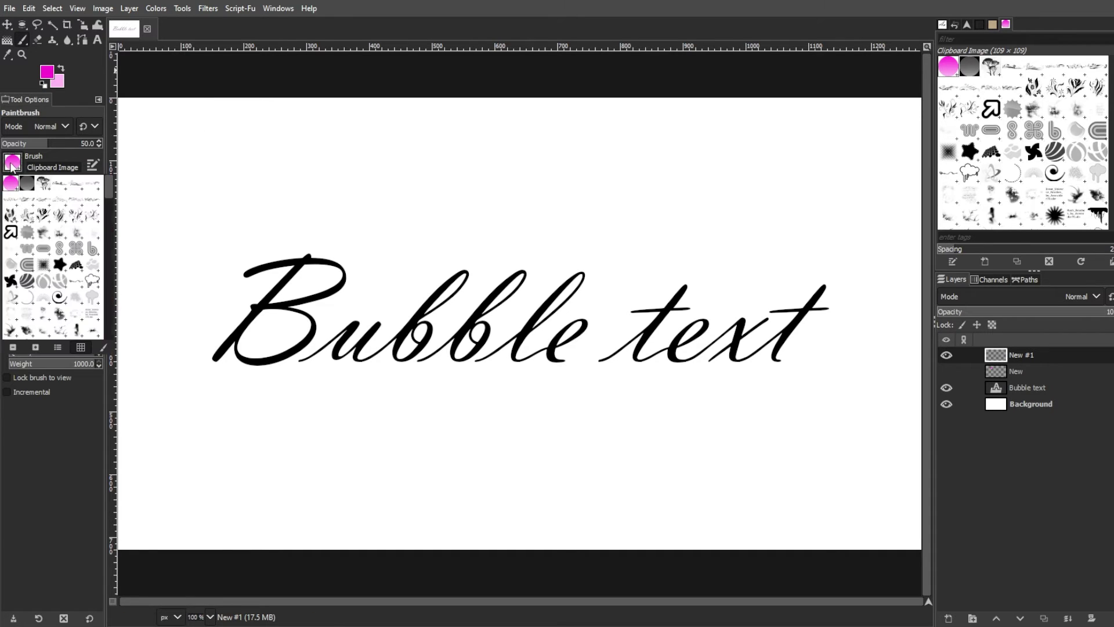
click(12, 187)
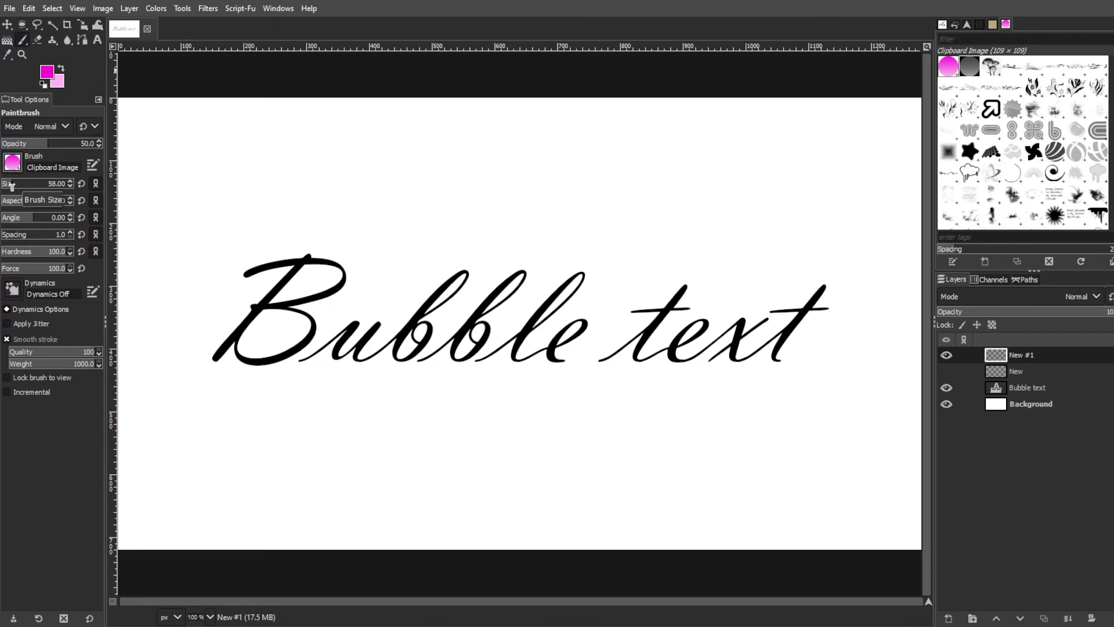
drag(24, 186, 7, 187)
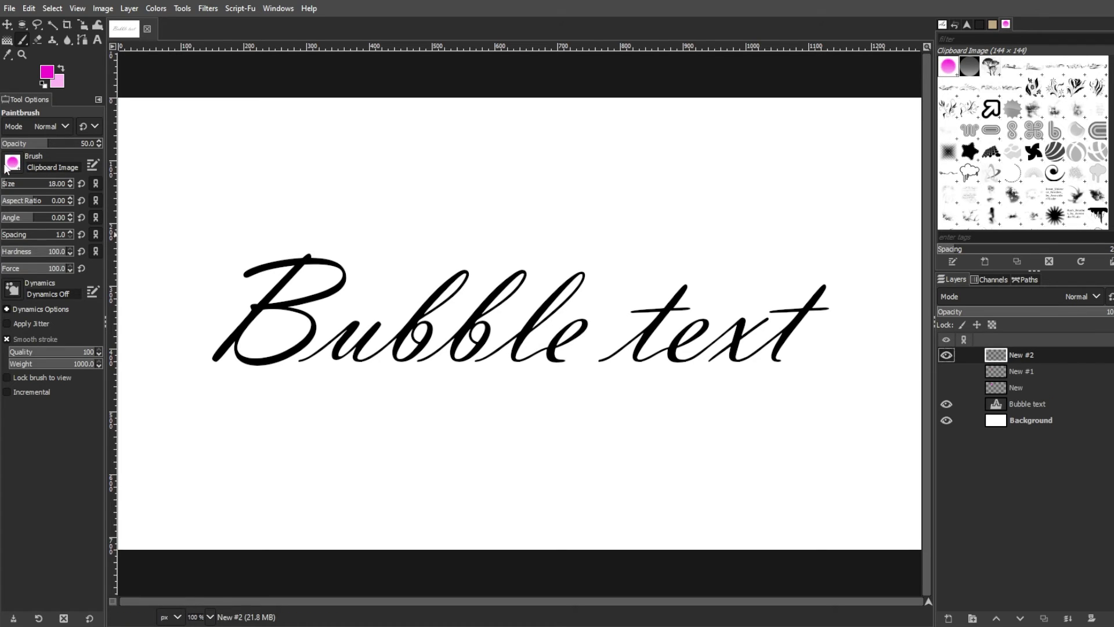
- Paint a trial stroke above the letter B with the gradient circle brush and undo it
click(12, 163)
click(75, 515)
drag(261, 232, 333, 233)
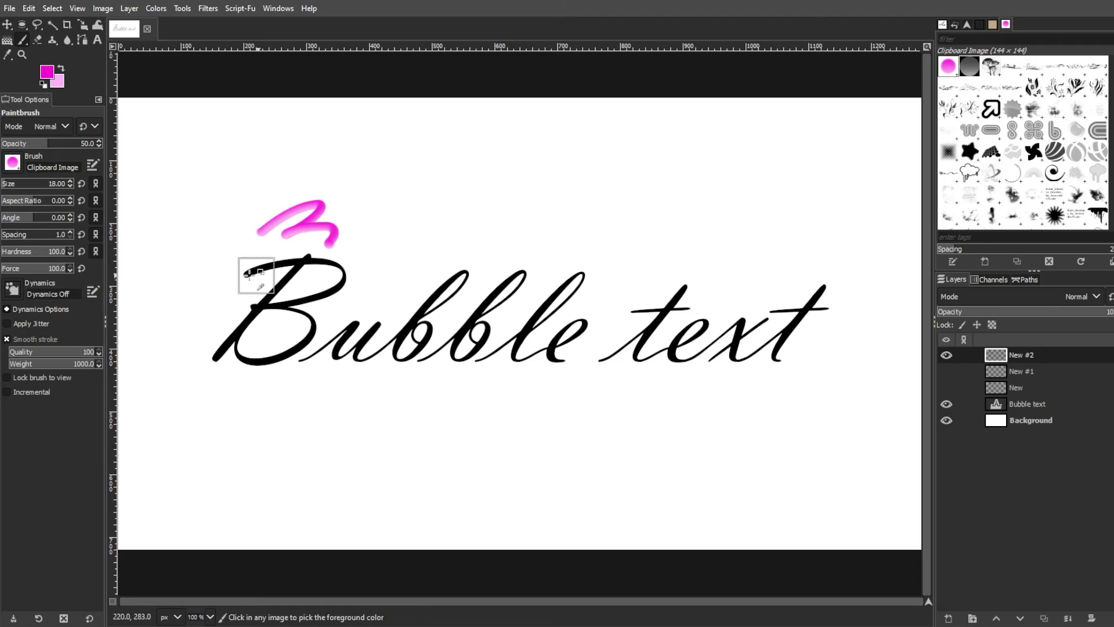
key(ctrl+z)
- Set the brush size to 28, trying it with strokes above the text and undoing each one
click(13, 185)
drag(249, 212, 450, 233)
key(ctrl+z)
click(8, 185)
click(10, 185)
drag(248, 240, 405, 210)
key(ctrl+z)
click(8, 185)
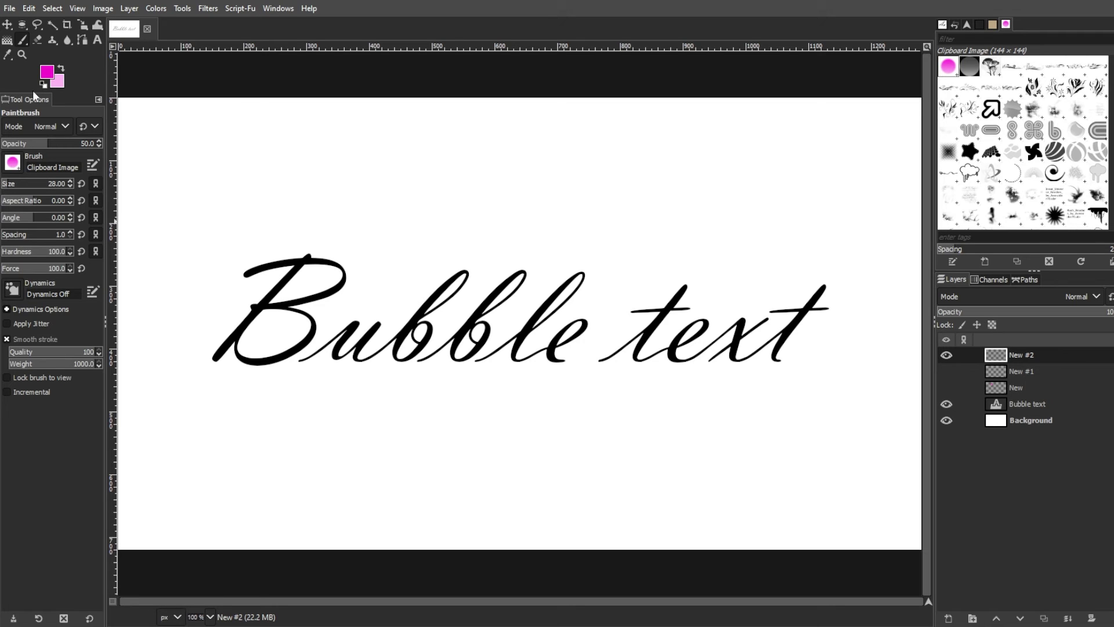
- Start a path along the B's diagonal stem, from its lower tip with an anchor at the bowl junction
click(82, 40)
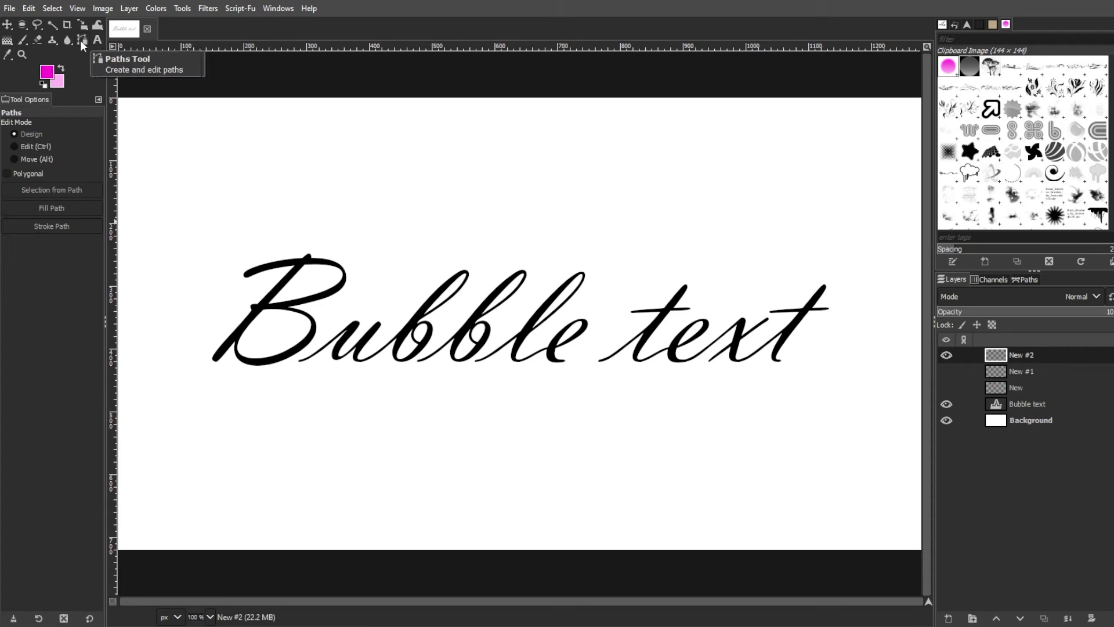
scroll(235, 348, up, 2)
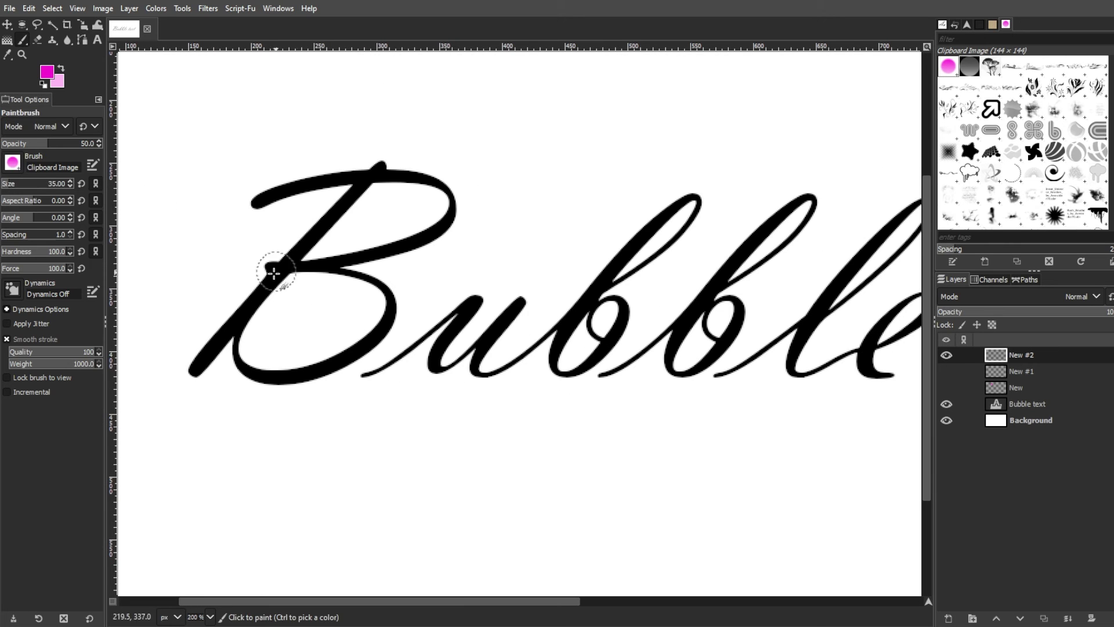
click(193, 372)
click(382, 165)
click(194, 372)
click(194, 368)
click(284, 271)
- Curve the path from the stem junction around the right side of the B's lower bowl
drag(393, 317, 384, 379)
click(285, 270)
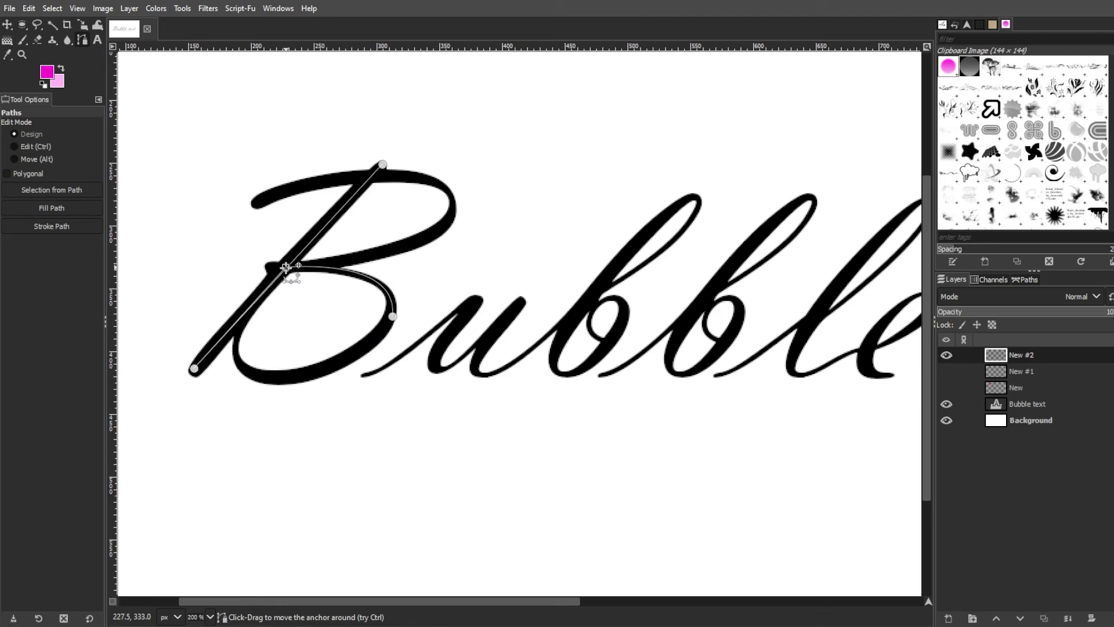
click(291, 377)
mouse_move(384, 324)
mouse_down()
mouse_move(390, 339)
mouse_move(391, 307)
mouse_up()
drag(398, 248, 397, 257)
drag(388, 330, 390, 337)
- Continue the path along the base and left side of the B's lower bowl and shape its curves to the lettering
click(291, 377)
mouse_move(237, 321)
mouse_down()
mouse_move(224, 343)
mouse_move(226, 385)
mouse_move(249, 307)
mouse_up()
drag(239, 370, 209, 381)
drag(291, 377, 268, 379)
drag(327, 372, 343, 369)
click(250, 306)
click(284, 270)
click(250, 306)
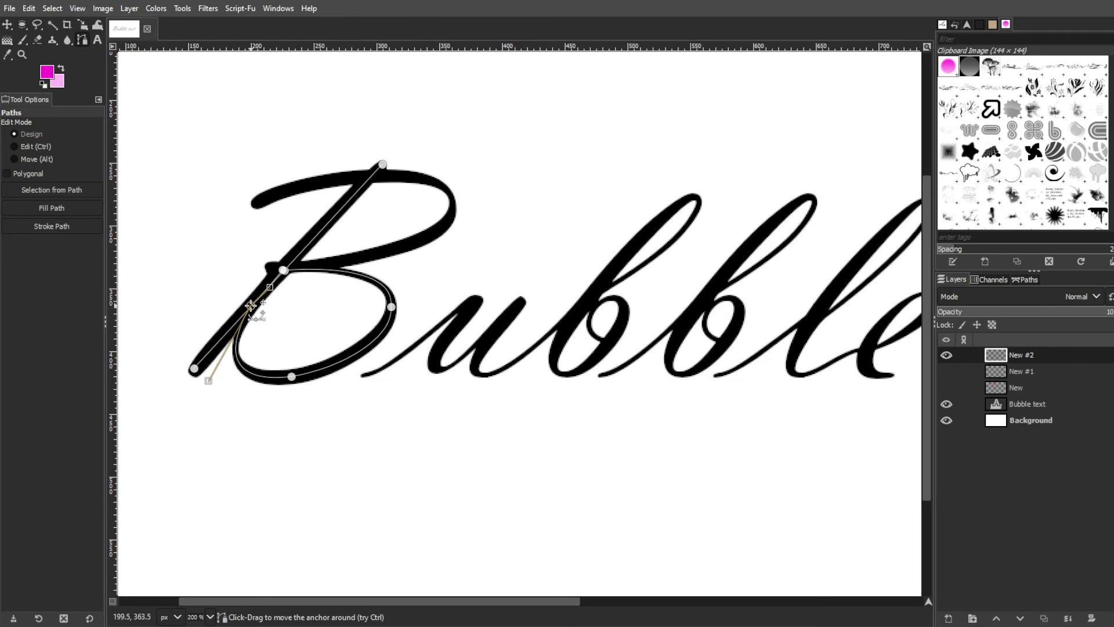
- Trace the B's upper bowl with a new path component starting at the small tip left of the stem junction
click(283, 269)
click(267, 266)
click(286, 269)
click(452, 224)
drag(399, 246, 411, 244)
drag(383, 164, 358, 159)
key(ctrl+z)
drag(302, 182, 239, 204)
key(ctrl+z)
drag(430, 180, 404, 176)
click(411, 244)
- Extend the path along the B's top stroke to its left tip and fit the curve to the lettering
click(430, 180)
drag(257, 201, 244, 209)
drag(270, 194, 354, 168)
click(430, 180)
drag(481, 209, 479, 210)
drag(430, 180, 414, 177)
drag(464, 207, 488, 195)
click(257, 201)
mouse_move(354, 167)
mouse_down()
mouse_move(339, 173)
mouse_move(394, 173)
mouse_up()
click(414, 177)
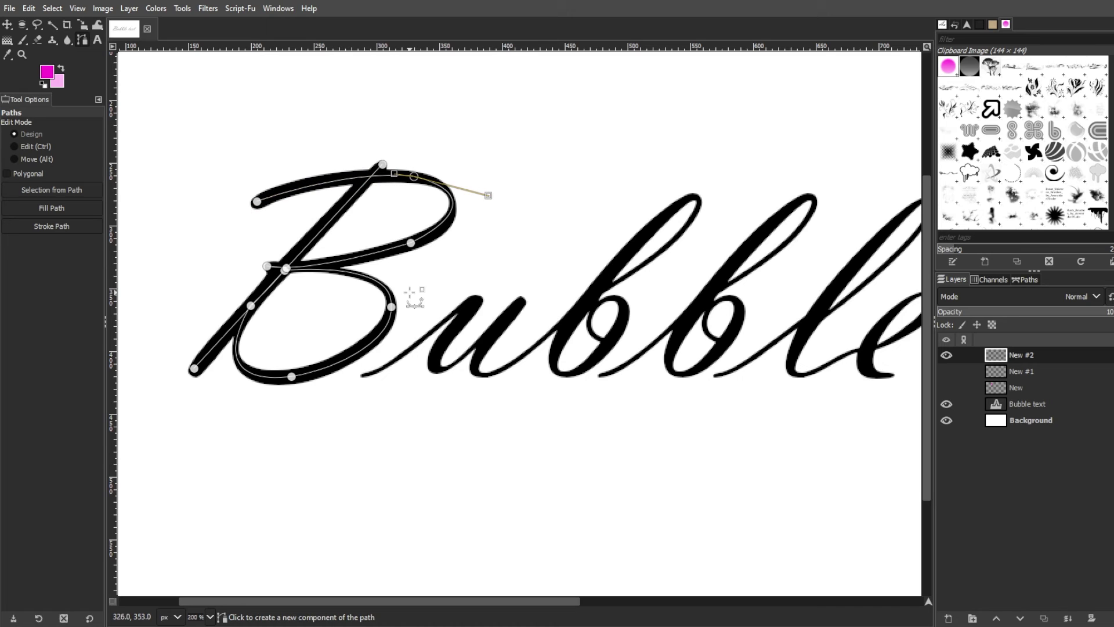
- Stroke the B's path with the Paintbrush as the paint tool, keeping brush dynamics emulation on
click(62, 227)
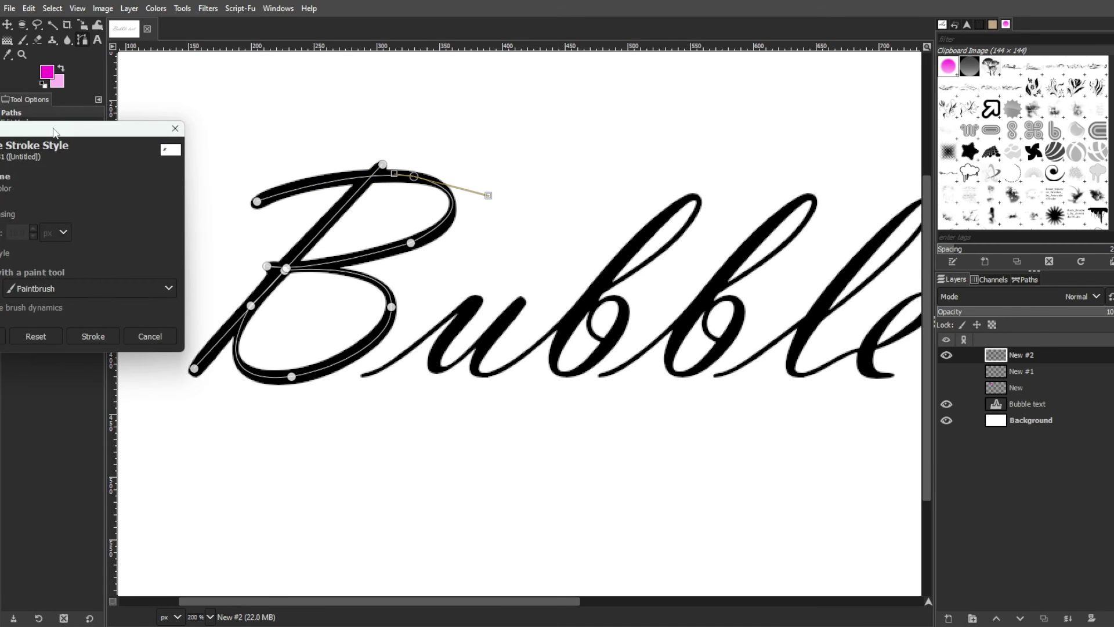
drag(50, 130, 459, 168)
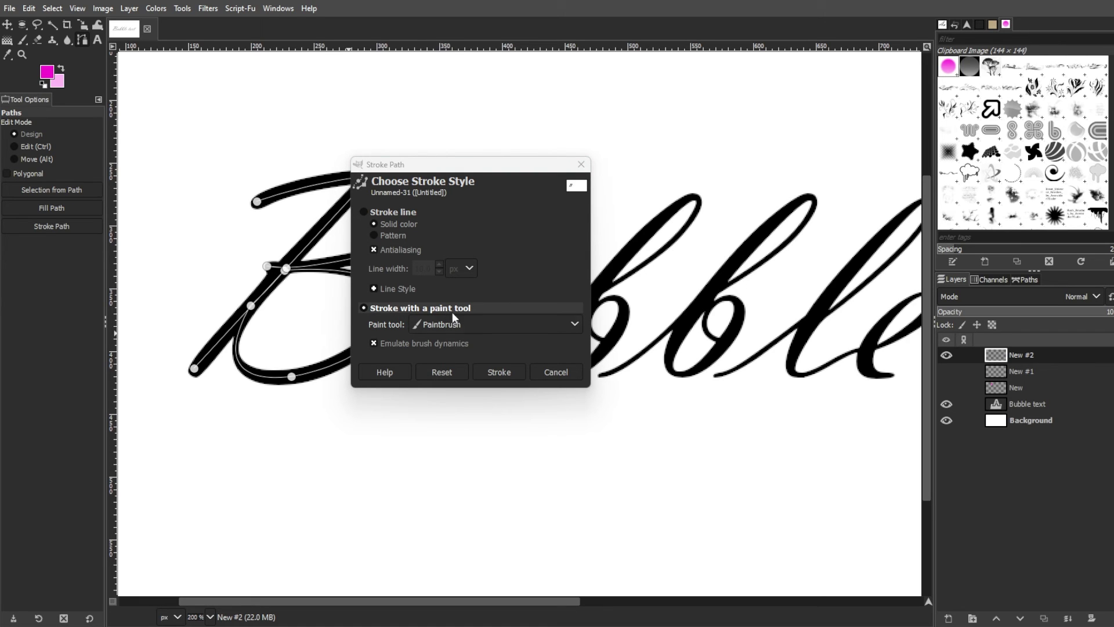
click(496, 328)
click(499, 358)
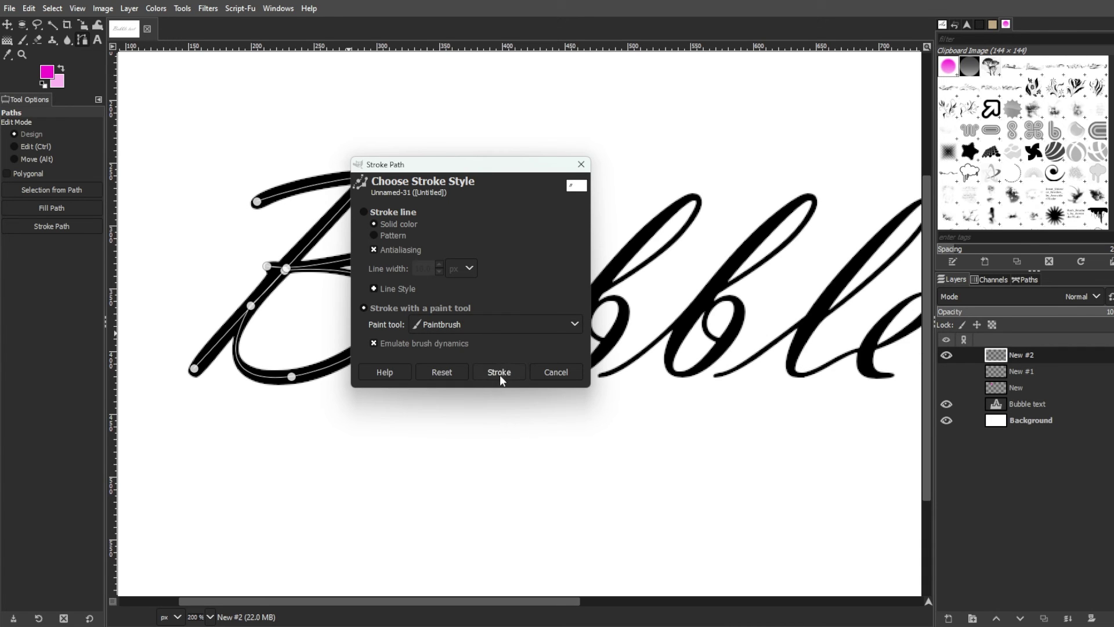
click(499, 373)
- Trace the letter u with a new path and bend its segments to follow the lettering
key(m)
scroll(336, 321, down, 1)
key(b)
click(342, 365)
drag(437, 306, 455, 295)
drag(455, 294, 438, 303)
drag(413, 358, 434, 348)
drag(391, 366, 388, 358)
drag(437, 306, 439, 306)
click(469, 312)
drag(458, 360, 490, 345)
drag(489, 344, 465, 361)
- Continue the path through the first lowercase b, curving it around the tall loop and the small bowl
click(537, 299)
drag(604, 249, 609, 235)
drag(581, 244, 610, 223)
click(603, 248)
drag(598, 261, 585, 269)
click(581, 244)
drag(505, 336, 498, 356)
drag(522, 358, 539, 344)
drag(550, 309, 545, 305)
drag(536, 363, 561, 379)
drag(510, 346, 486, 297)
click(550, 308)
- Continue the path through the second lowercase b, following its tall loop, base and small bowl
drag(616, 304, 631, 289)
click(695, 229)
click(634, 280)
drag(588, 352, 588, 363)
click(606, 359)
click(638, 312)
drag(642, 329, 642, 296)
drag(619, 364, 639, 376)
- Extend the path through the l and the final e of "Bubble", curving it around both loops
drag(689, 322, 708, 310)
drag(569, 601, 637, 601)
mouse_move(635, 295)
mouse_down()
mouse_move(652, 281)
mouse_move(633, 294)
mouse_up()
drag(673, 232, 720, 213)
click(622, 283)
click(584, 338)
drag(607, 354, 653, 332)
drag(684, 307, 651, 294)
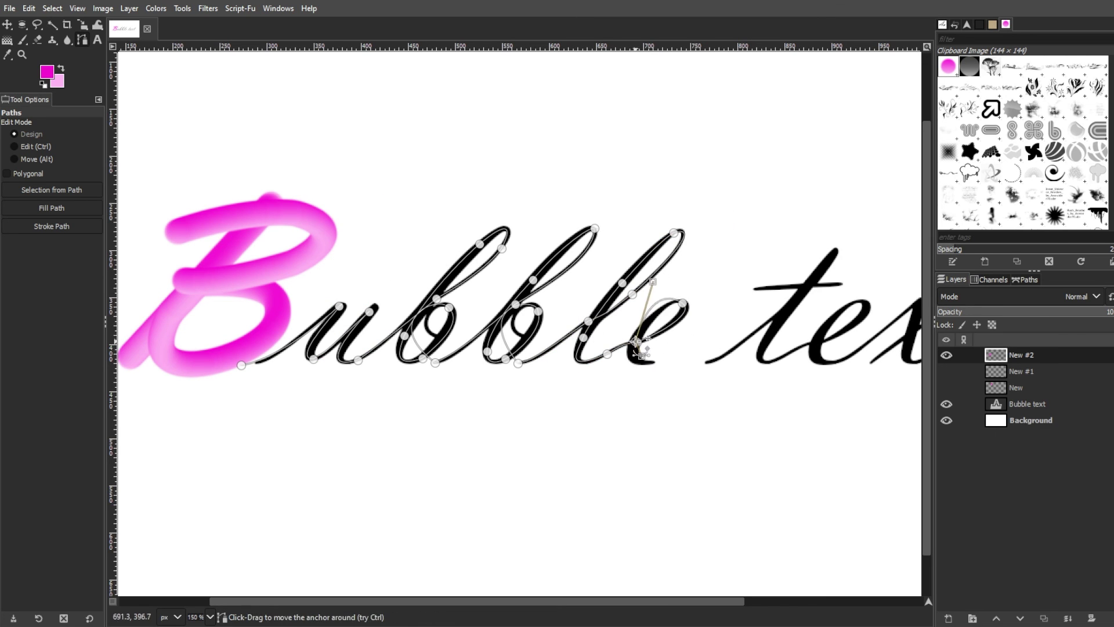
click(627, 356)
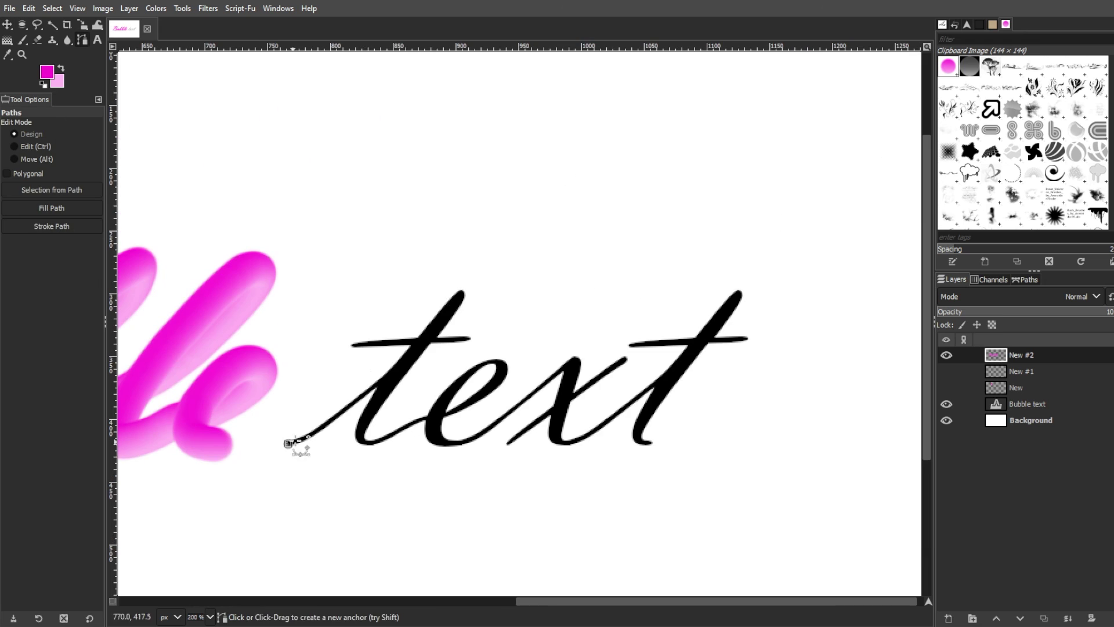
- Trace the first t's stem and the e of "text" with the path, shaping the e's loop and base
click(460, 295)
click(369, 412)
click(390, 437)
mouse_move(434, 417)
mouse_down()
mouse_move(500, 381)
mouse_move(444, 410)
mouse_up()
drag(502, 384, 502, 377)
drag(436, 439, 449, 453)
drag(560, 369, 587, 353)
click(435, 440)
mouse_move(479, 432)
mouse_down()
mouse_move(467, 445)
mouse_move(437, 443)
mouse_up()
mouse_move(466, 445)
mouse_down()
mouse_move(493, 447)
mouse_move(465, 453)
mouse_move(470, 462)
mouse_up()
- Extend the path through the x's main stroke and the last t's stem, and stroke it with the Paintbrush
drag(561, 369, 573, 362)
click(556, 433)
drag(590, 434, 614, 416)
drag(566, 451, 553, 454)
click(737, 296)
click(639, 430)
click(652, 444)
click(51, 226)
click(116, 332)
- Draw a straight path along the first t's crossbar in "text" and stroke it with the Paintbrush
click(350, 347)
click(473, 339)
click(52, 227)
click(91, 335)
- Draw a straight path along the last t's crossbar and stroke it with the Paintbrush
click(631, 345)
click(748, 339)
click(52, 227)
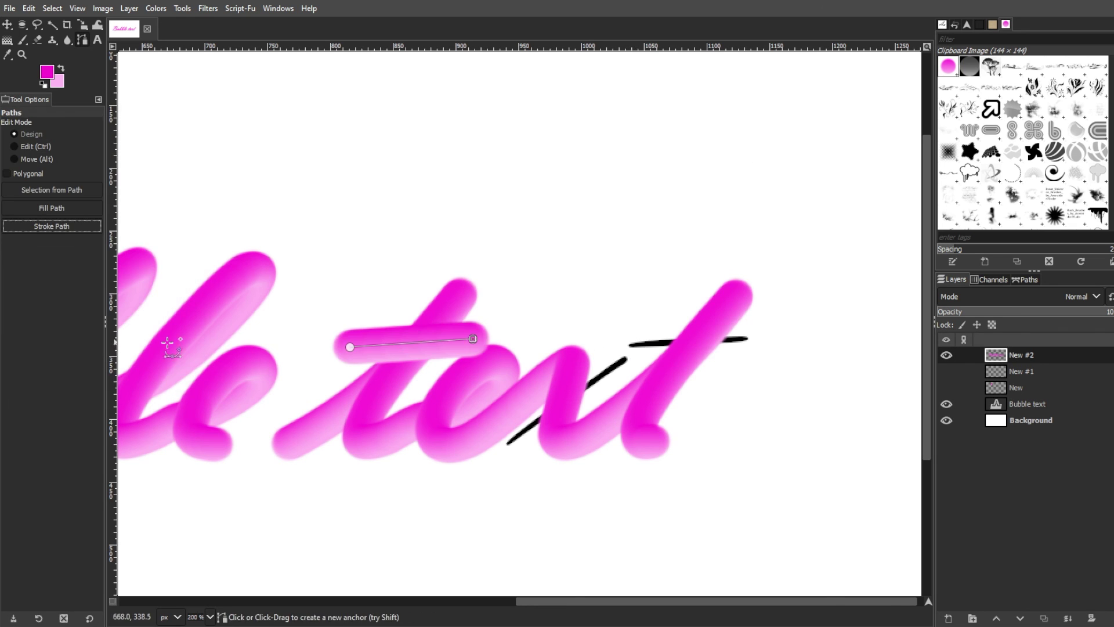
click(90, 336)
- Draw a straight path along the x's thin diagonal stroke, from its lower left tip to its upper right tip
click(505, 450)
click(623, 354)
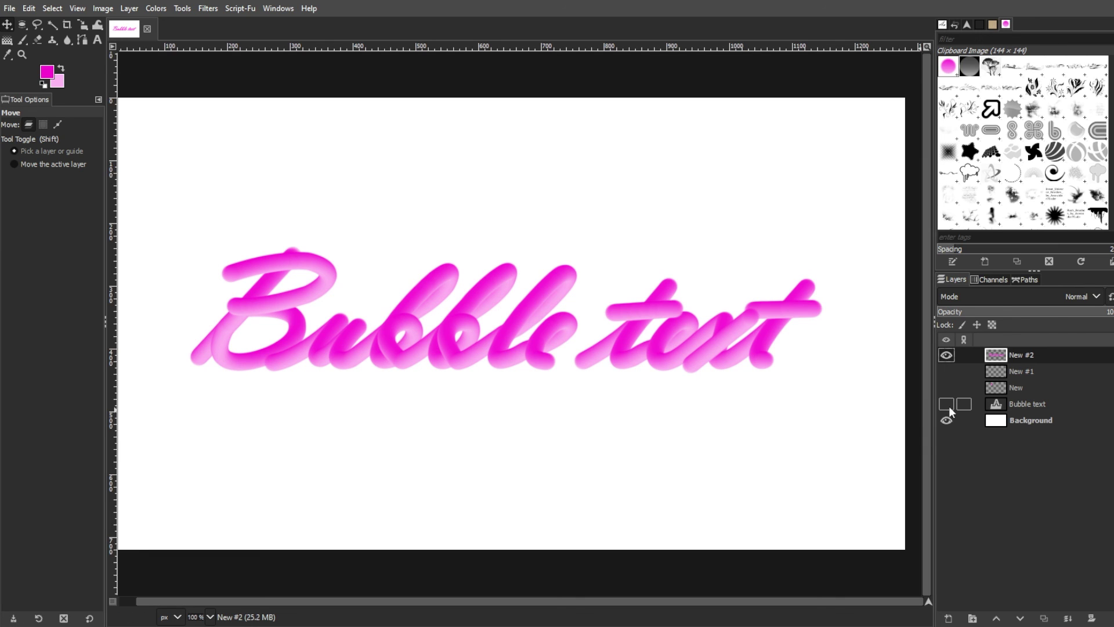
drag(632, 600, 569, 600)
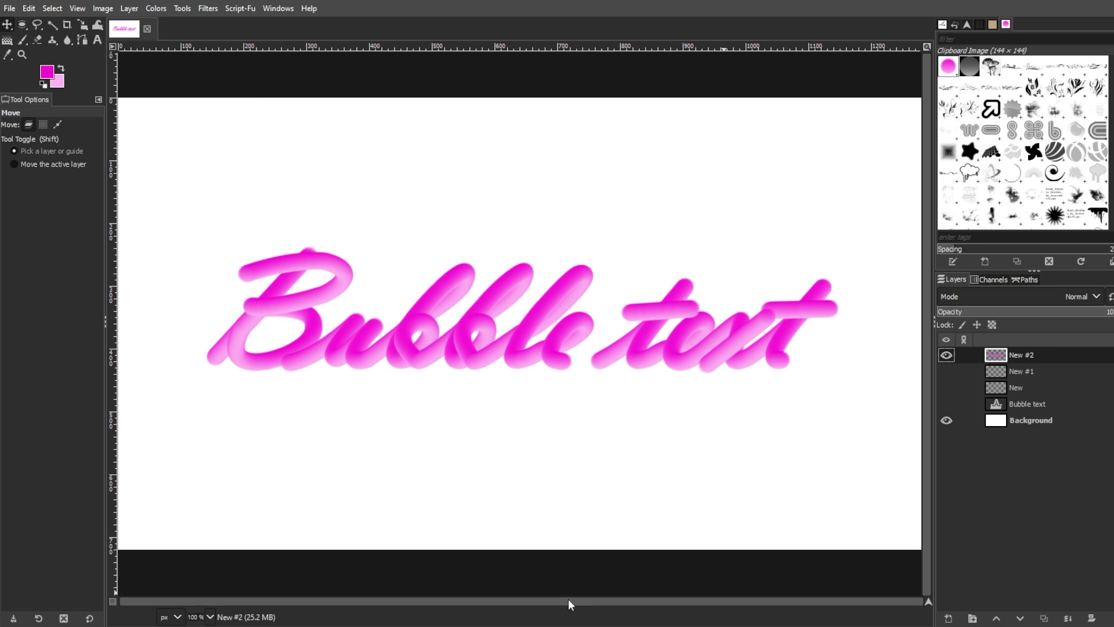